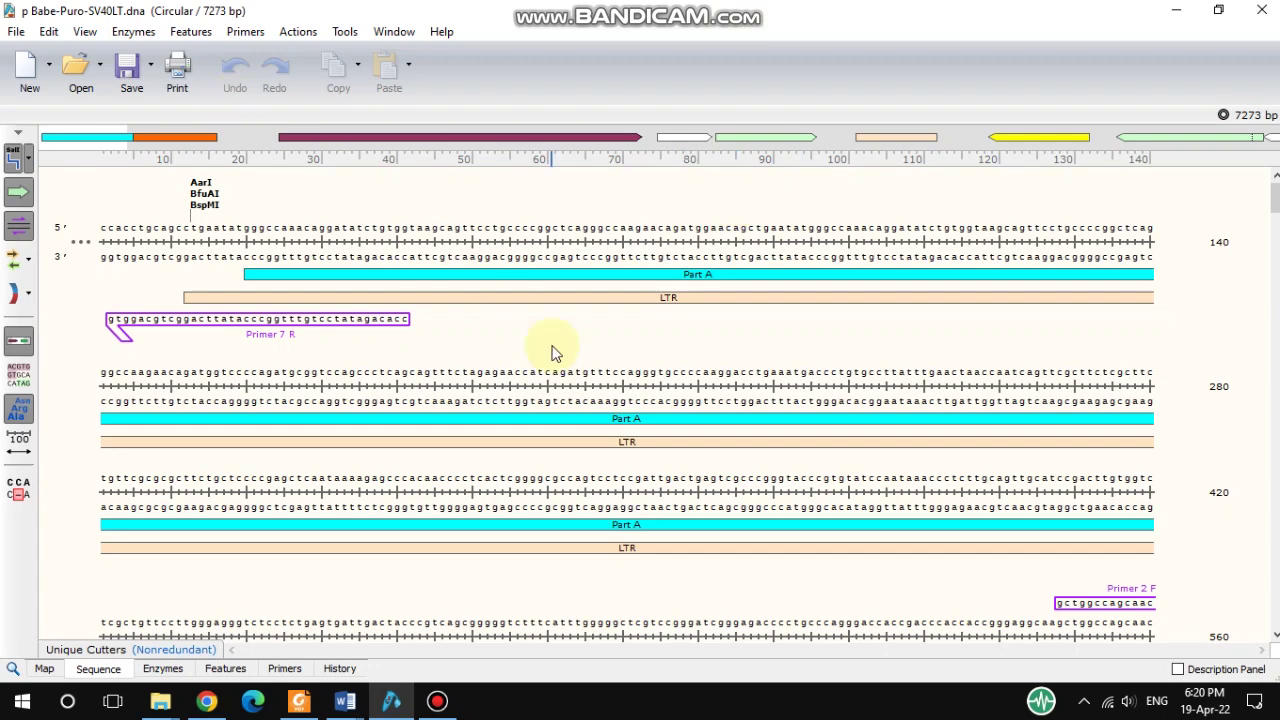
pyautogui.scroll(3, 555, 352)
pyautogui.scroll(-3, 555, 352)
pyautogui.scroll(-1, 439, 326)
pyautogui.scroll(1, 439, 326)
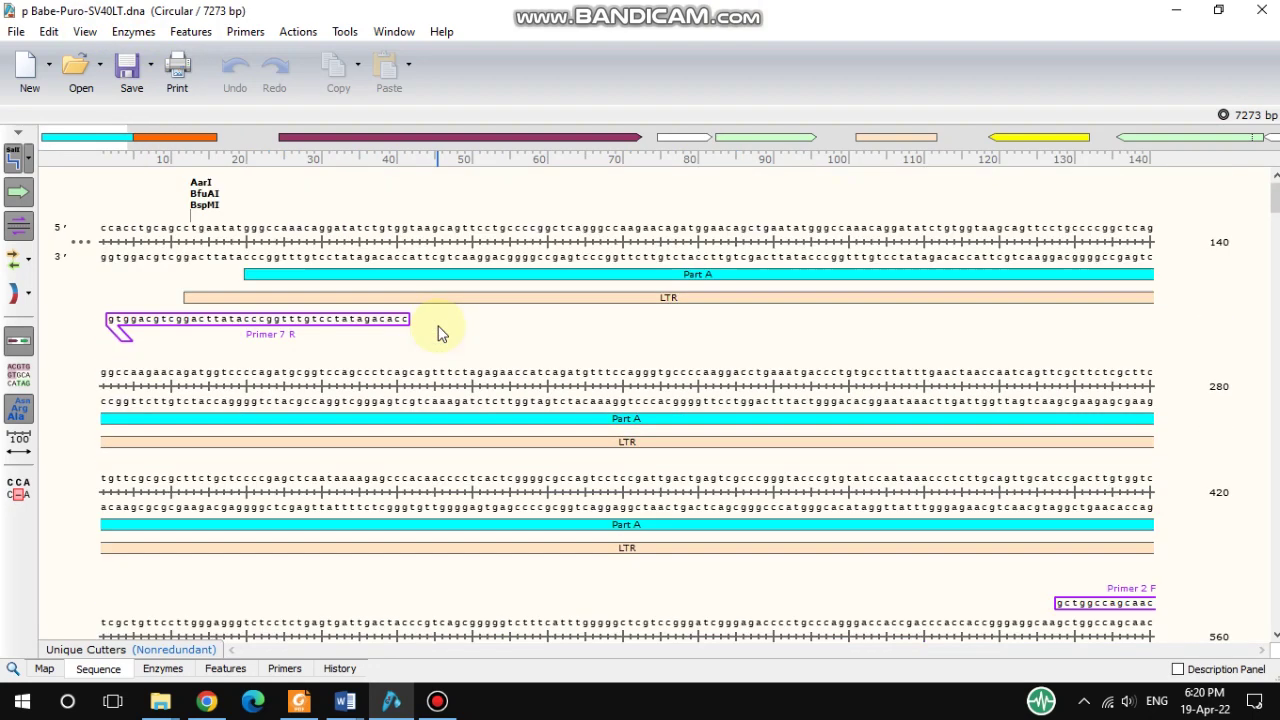
pyautogui.click(84, 31)
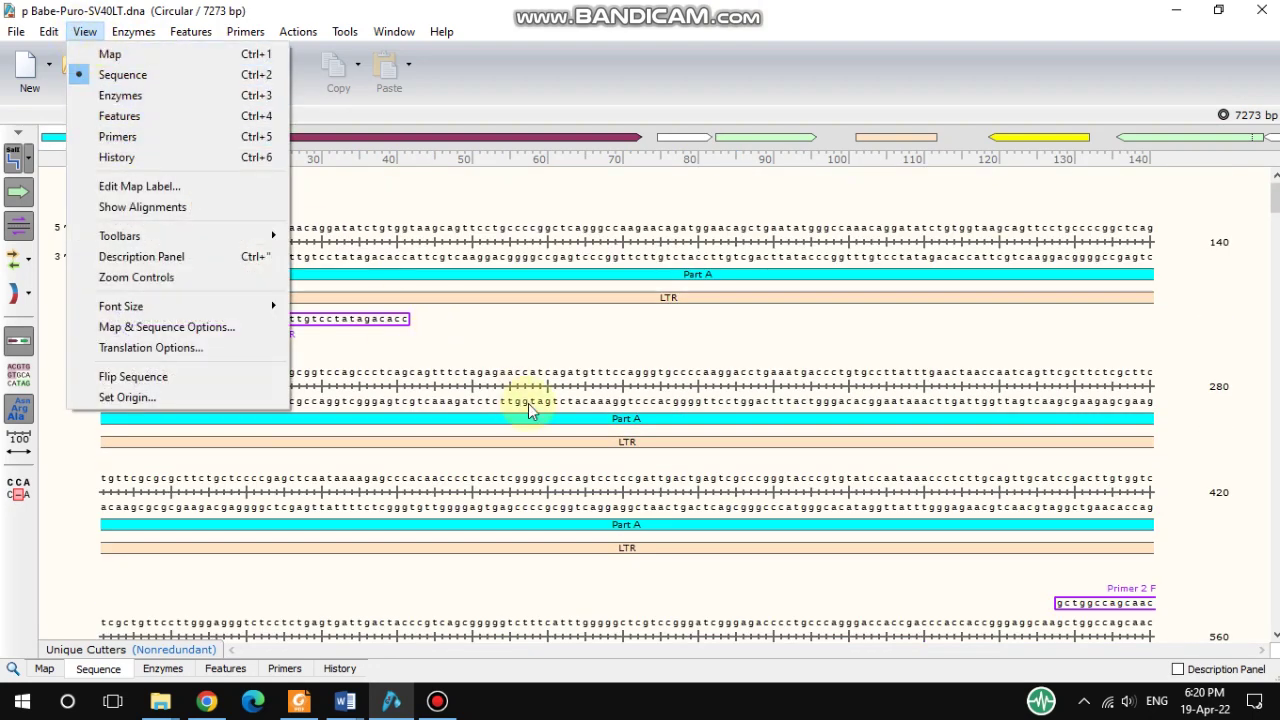
pyautogui.click(537, 357)
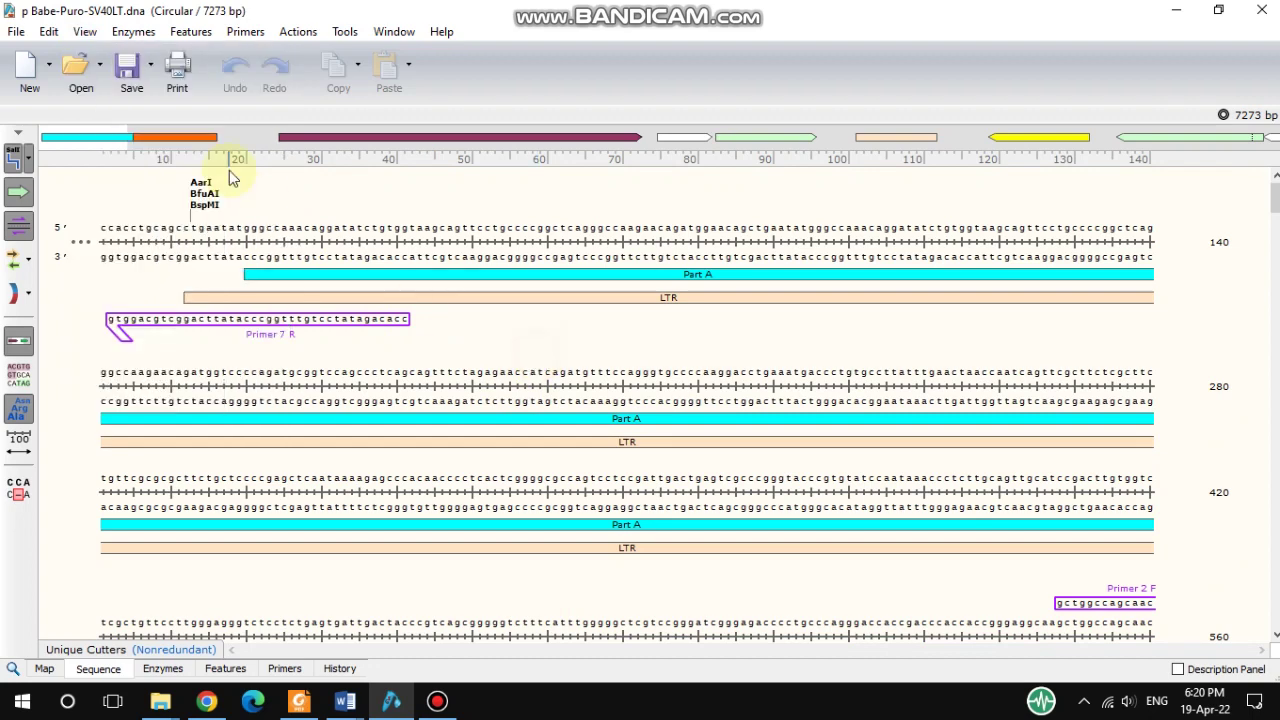
# - Show the plasmid's restriction enzyme list and review it sorted by enzyme name and by number of sites
pyautogui.click(86, 34)
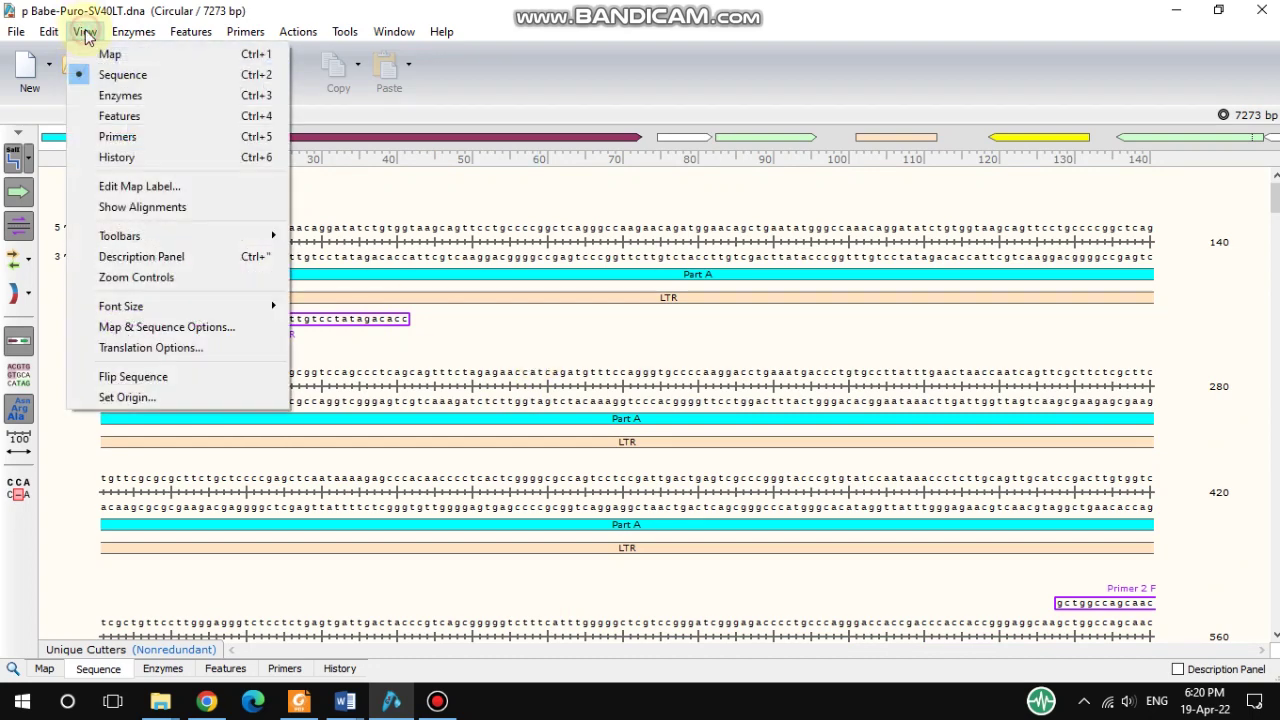
pyautogui.click(117, 94)
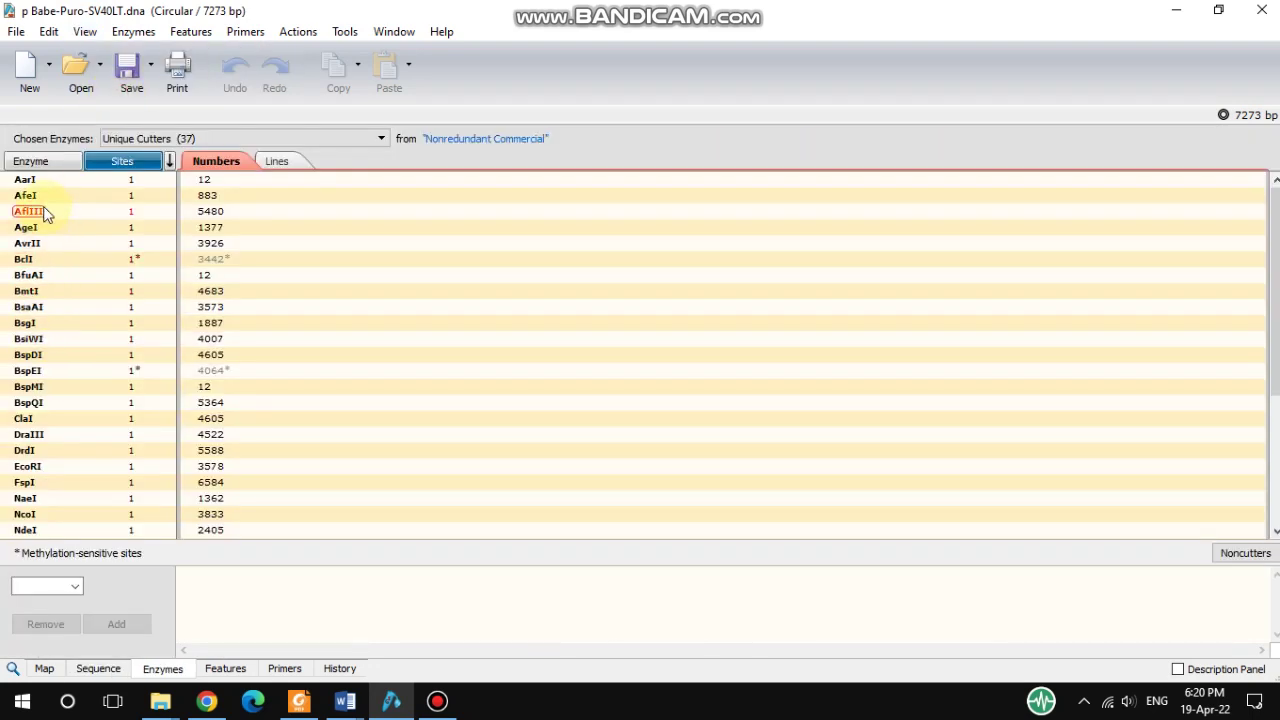
pyautogui.scroll(-5, 43, 212)
pyautogui.scroll(5, 43, 212)
pyautogui.click(40, 166)
pyautogui.click(112, 168)
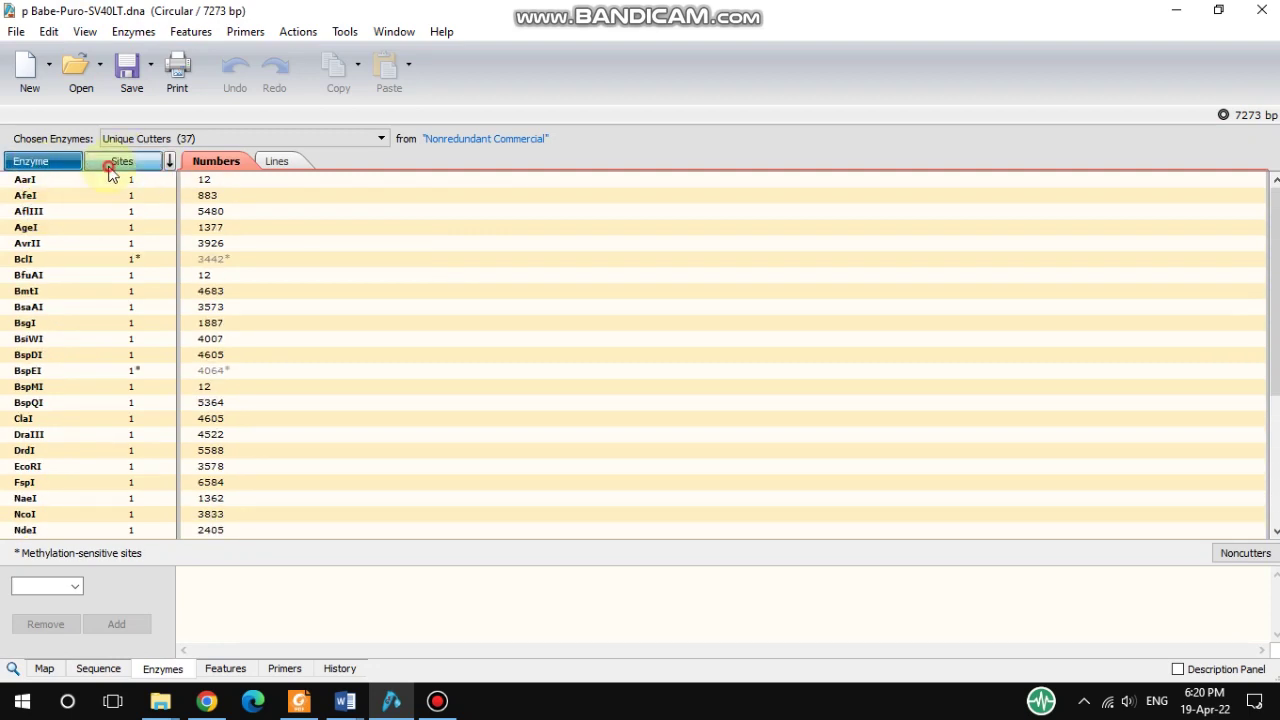
pyautogui.scroll(-4, 341, 340)
pyautogui.scroll(4, 341, 340)
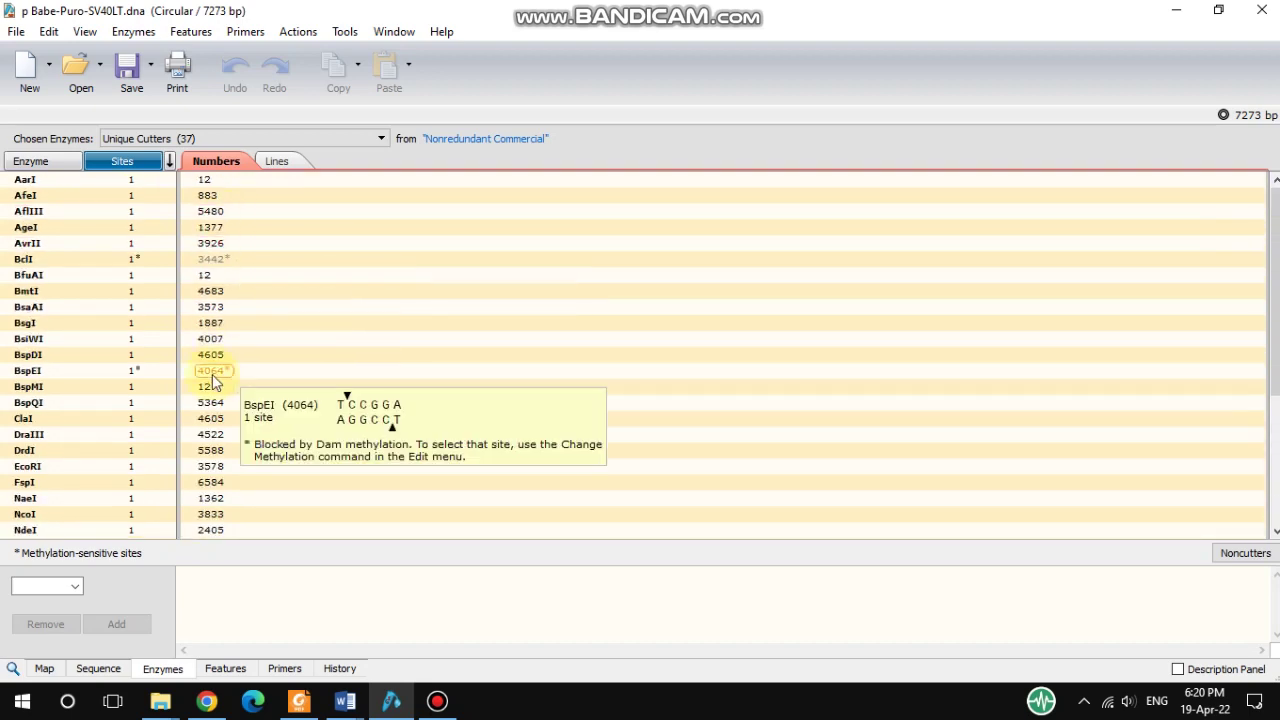
# - Choose the Unique Cutters enzyme set, enter "d" as the enzyme name to find, and look through the enzyme list
pyautogui.click(381, 139)
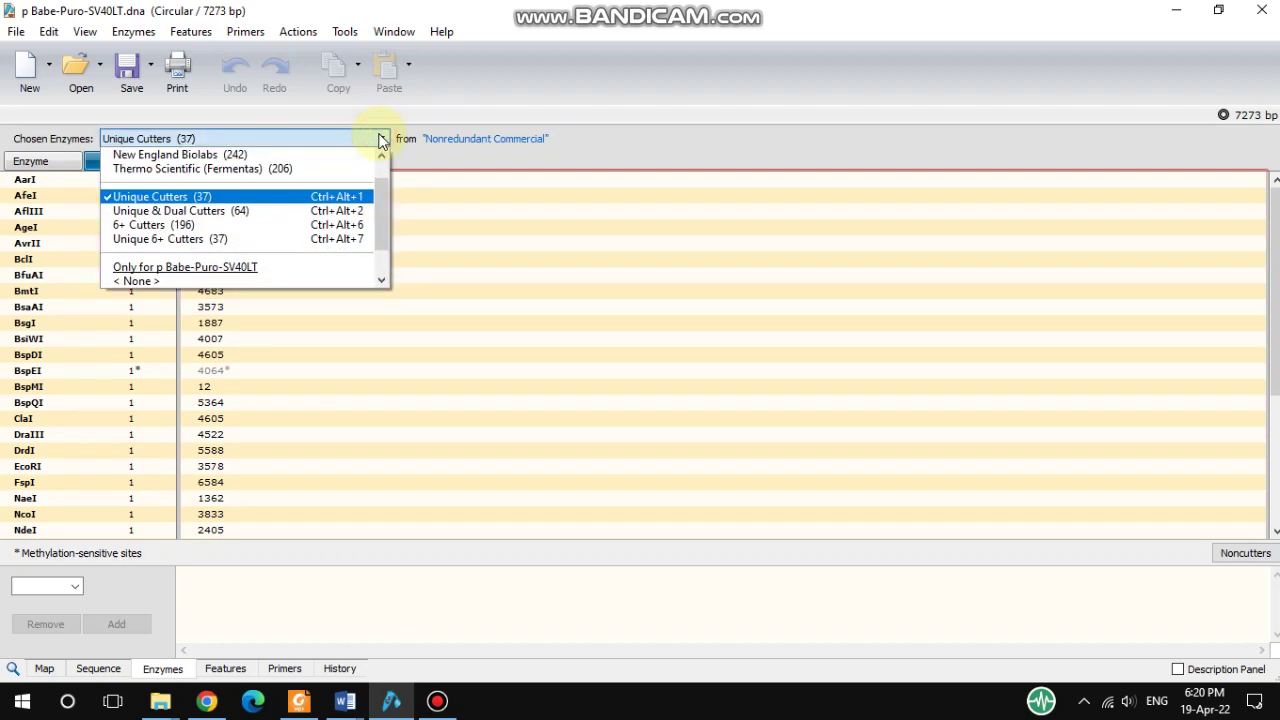
pyautogui.click(181, 199)
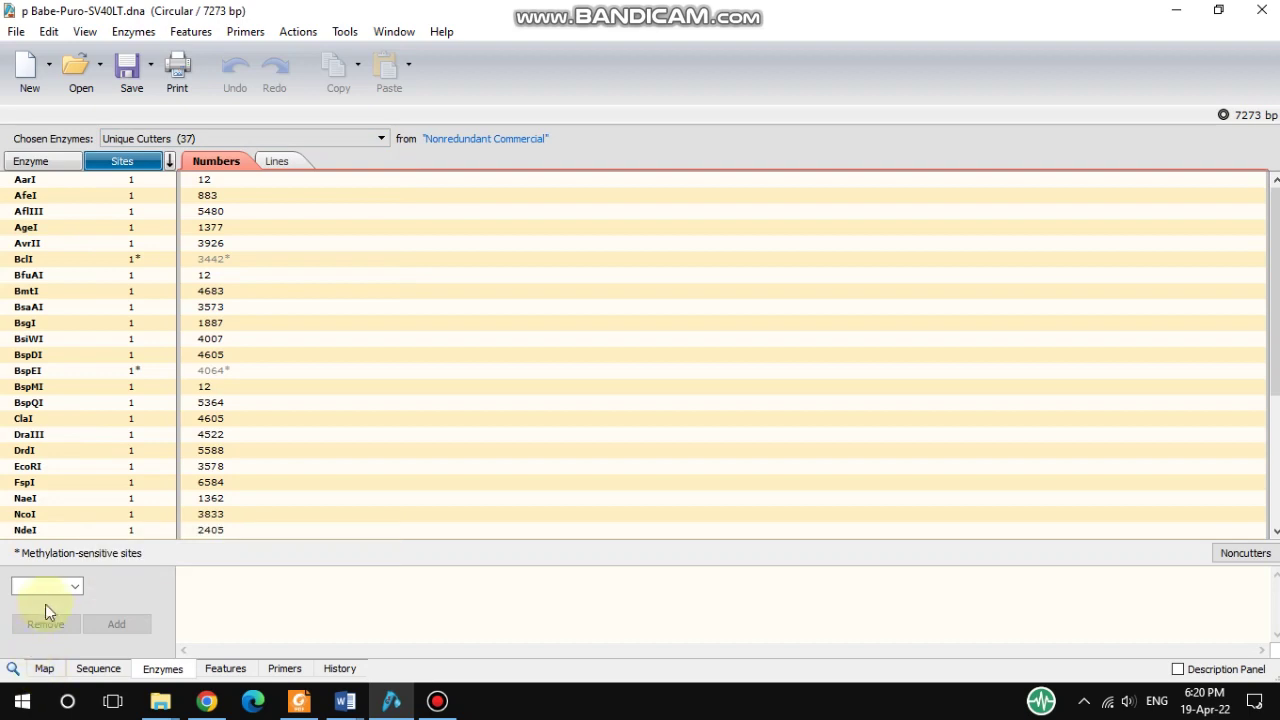
pyautogui.click(49, 588)
pyautogui.write('d')
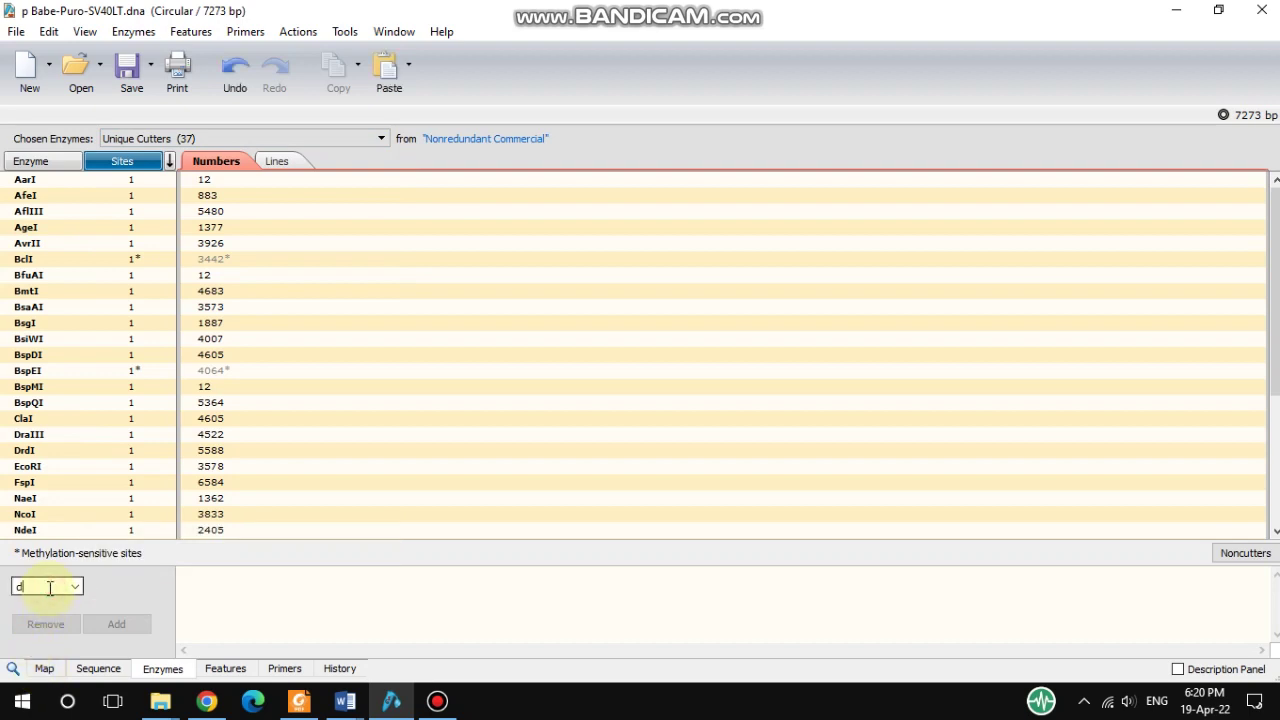
pyautogui.scroll(-1, 72, 410)
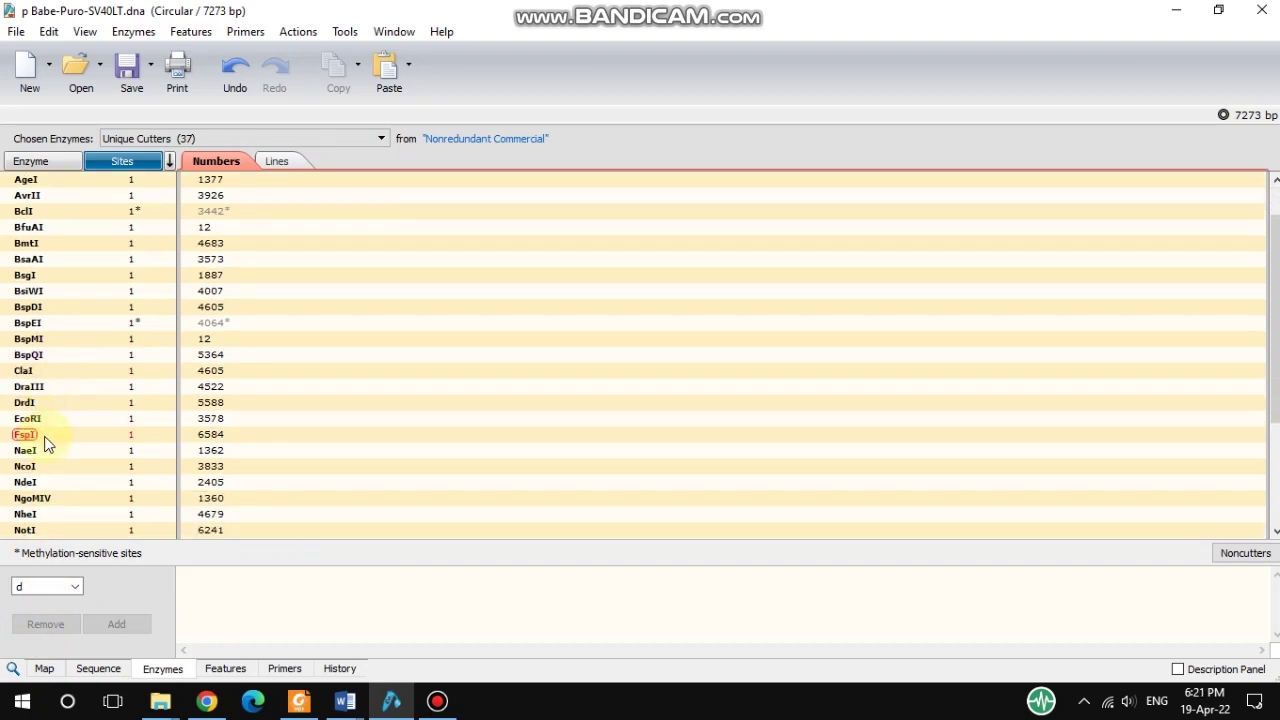
pyautogui.scroll(-4, 47, 443)
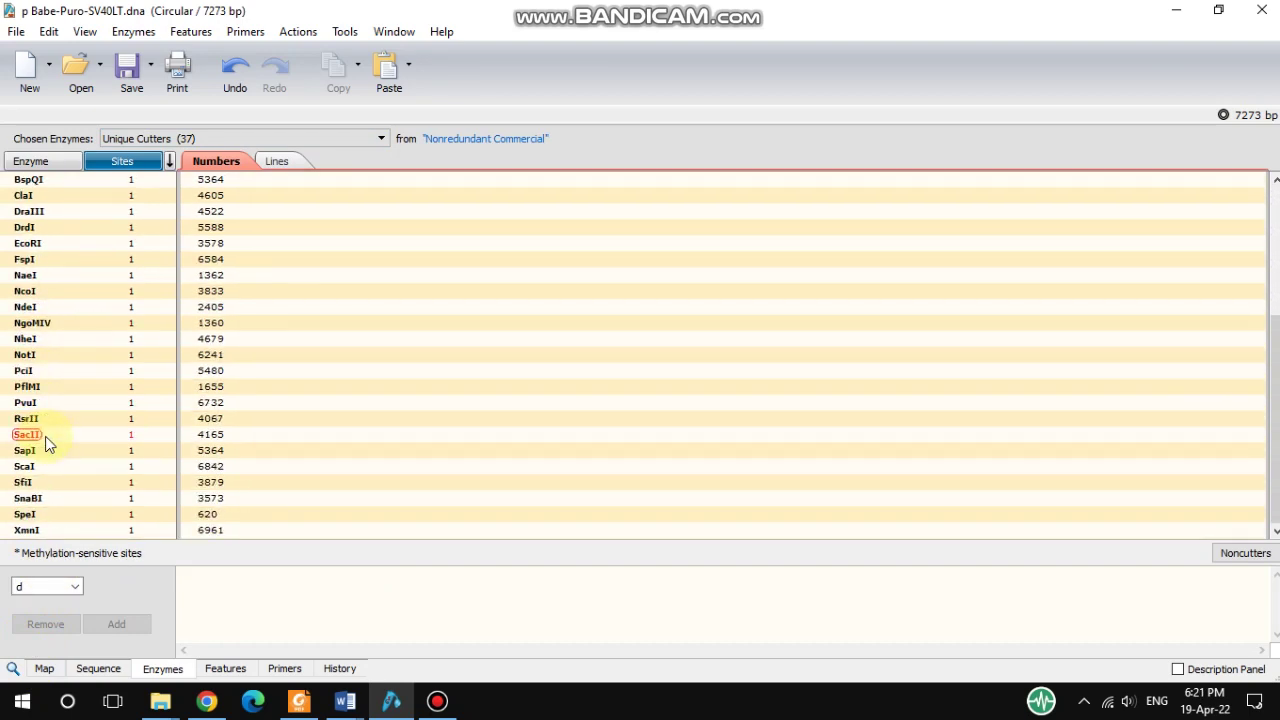
pyautogui.scroll(5, 47, 443)
pyautogui.scroll(-5, 45, 436)
pyautogui.scroll(5, 45, 436)
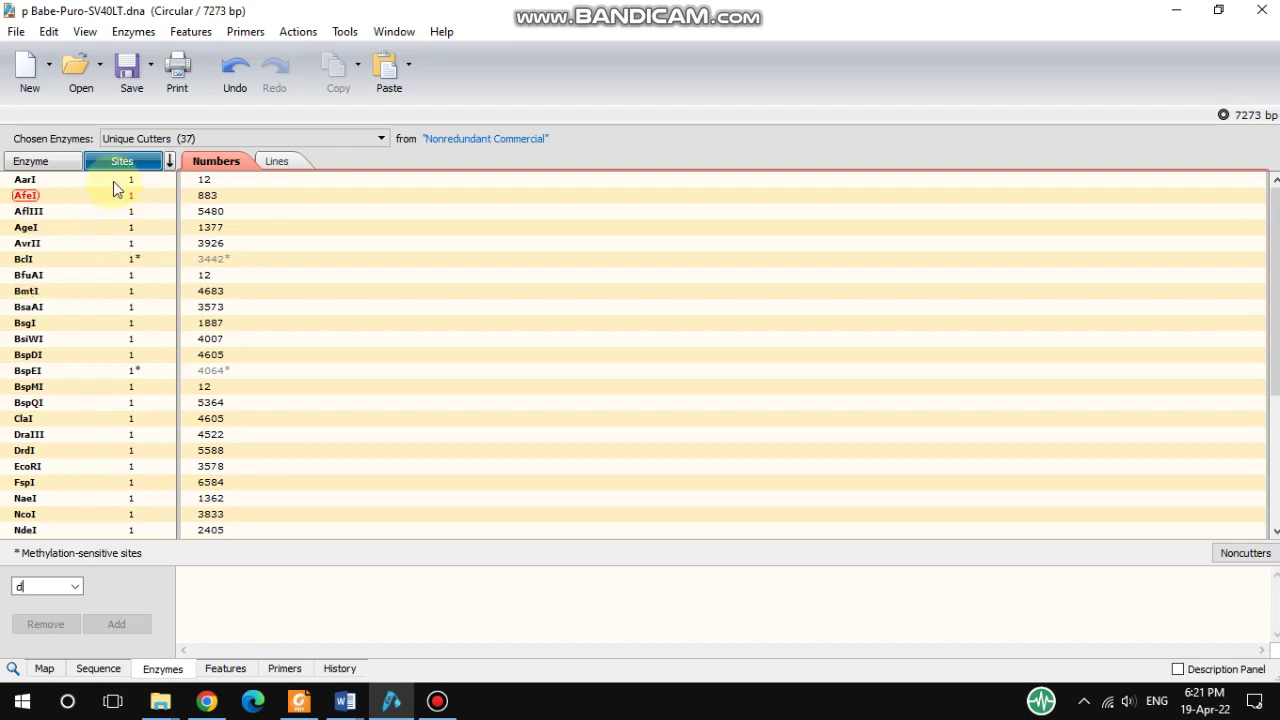
# - Return to the plasmid's sequence view and look over the annotated sequence
pyautogui.click(98, 668)
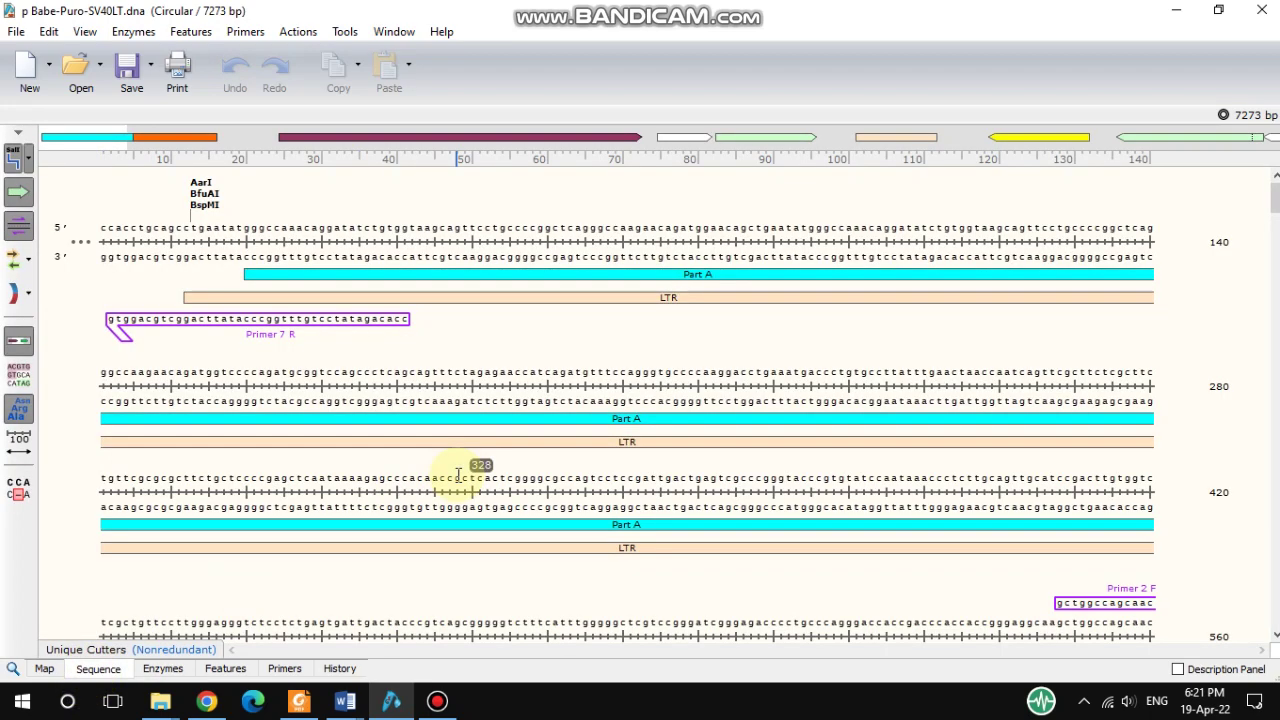
pyautogui.scroll(-8, 457, 486)
pyautogui.scroll(8, 457, 477)
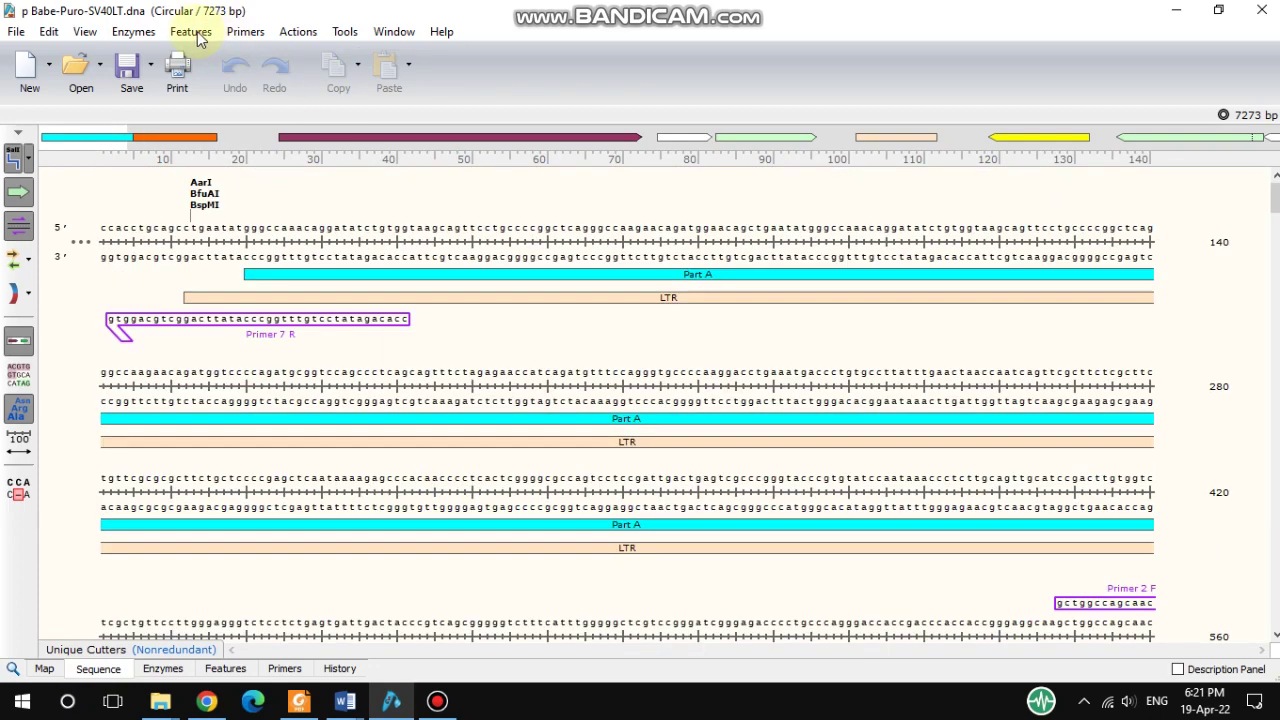
# - Search all commercial enzymes for DpnI in the enzyme chooser, select it there, and accept the Unique Cutters set
pyautogui.click(150, 33)
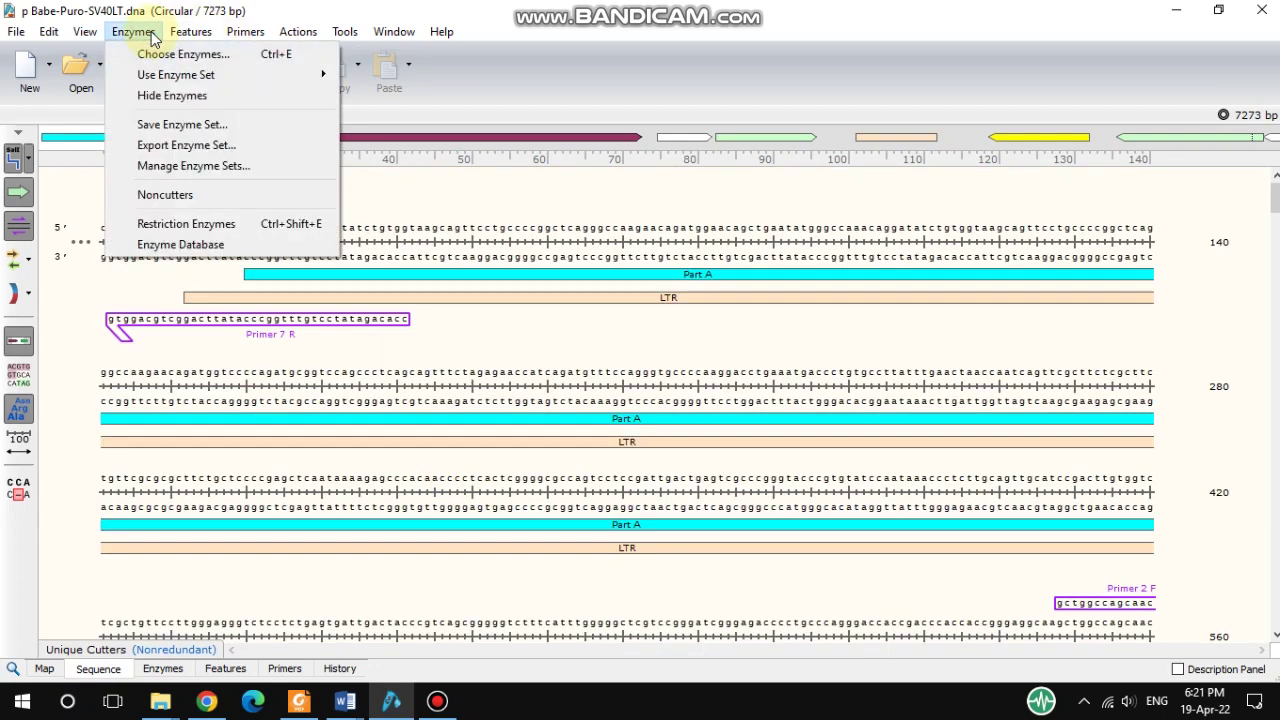
pyautogui.click(157, 58)
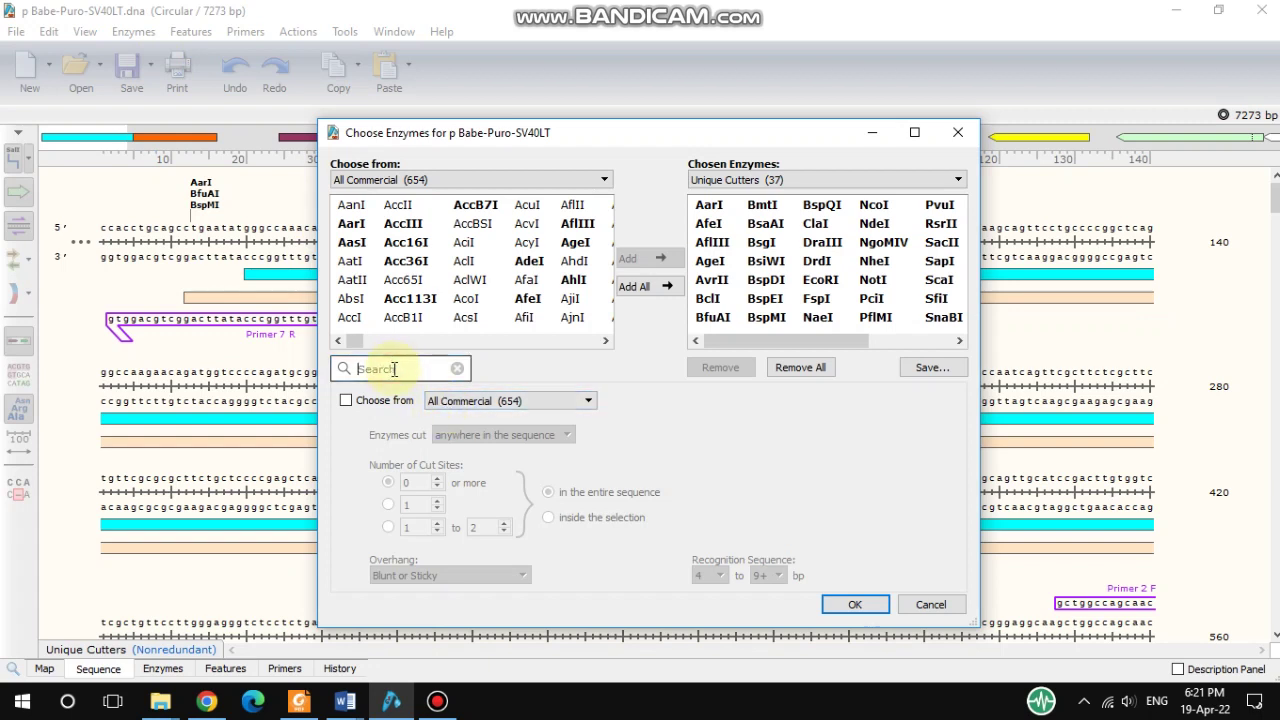
pyautogui.write('DpnI')
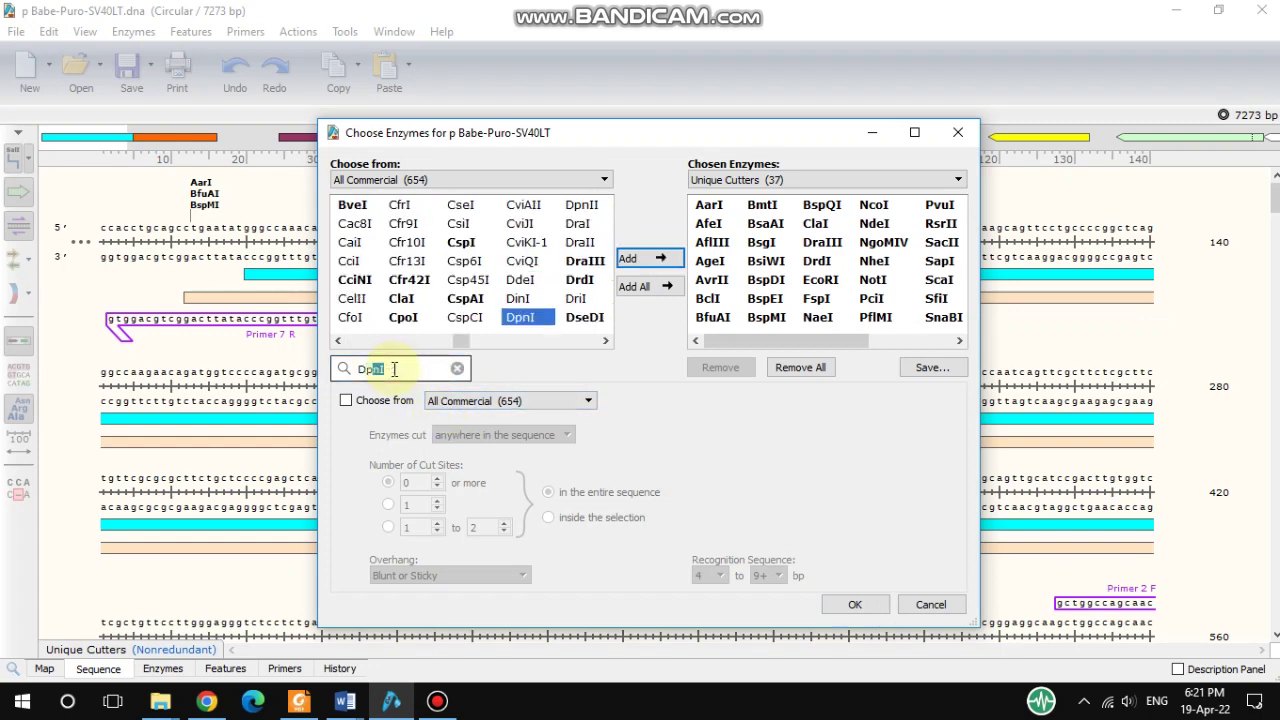
pyautogui.click(520, 318)
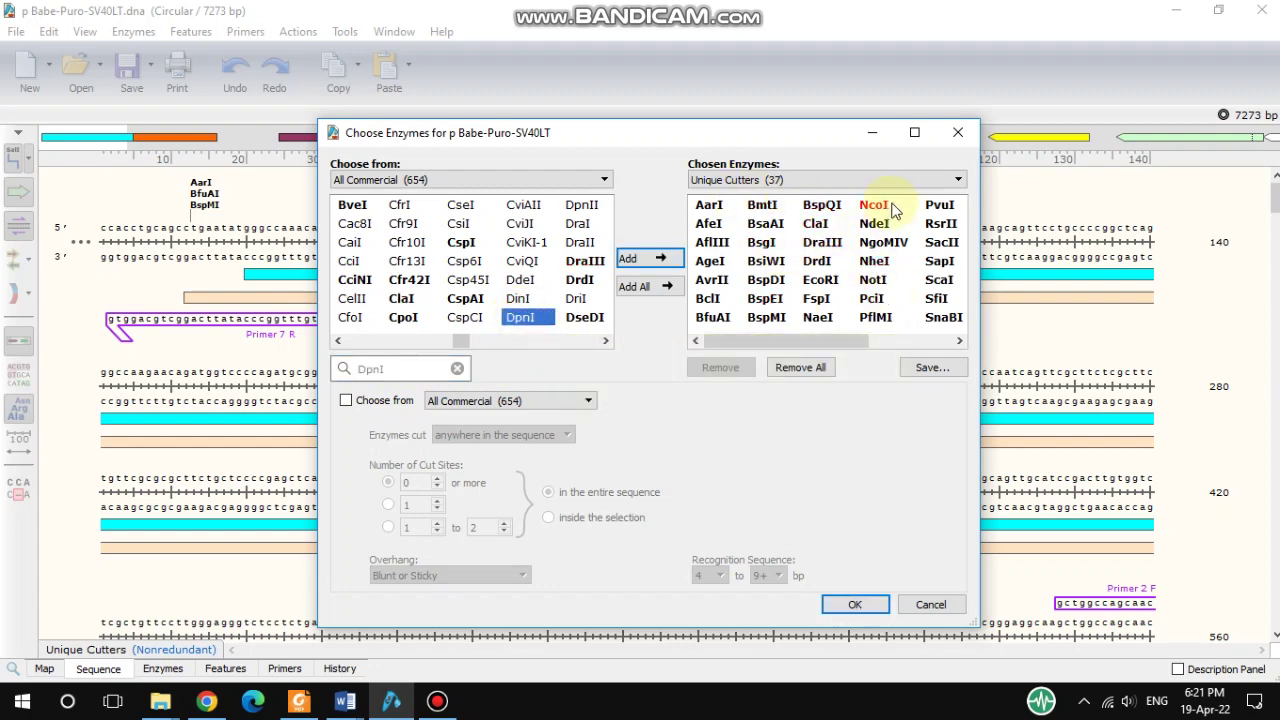
pyautogui.click(872, 604)
# - Examine the restriction sites along the sequence, including the AarI, BfuAI and BspMI sites near its start
pyautogui.scroll(-5, 596, 449)
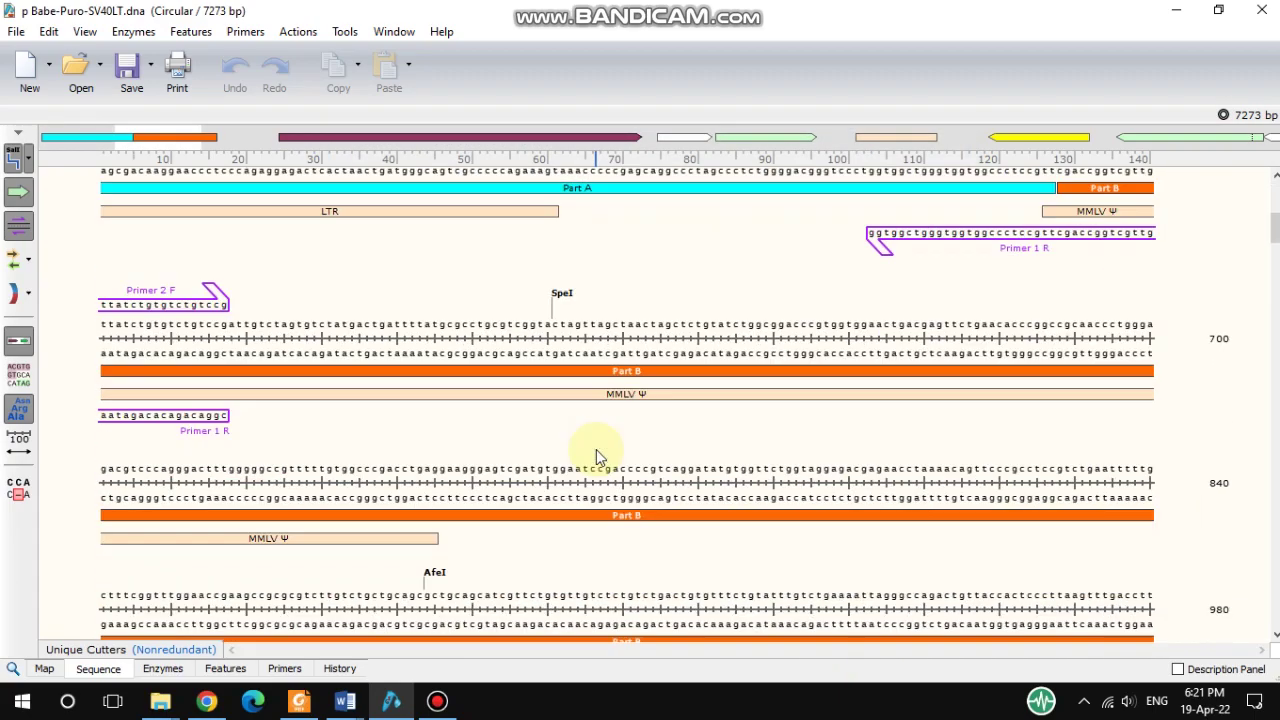
pyautogui.scroll(5, 596, 449)
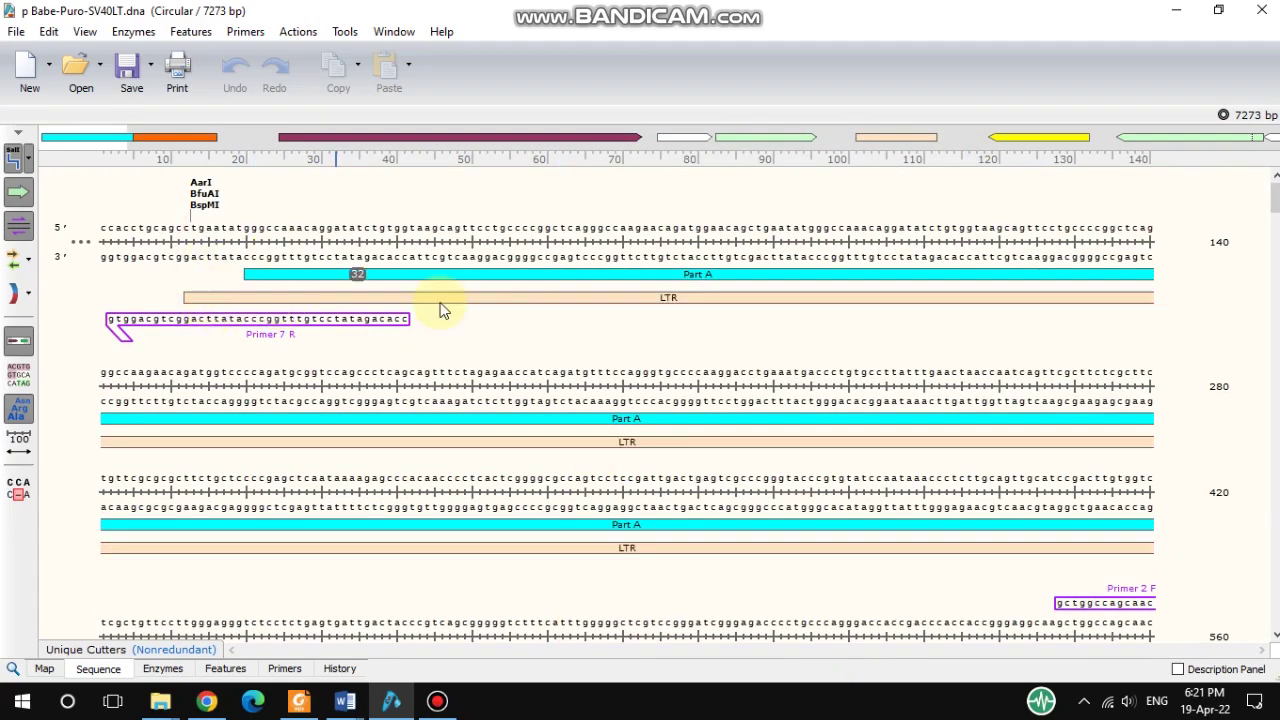
pyautogui.scroll(-5, 531, 391)
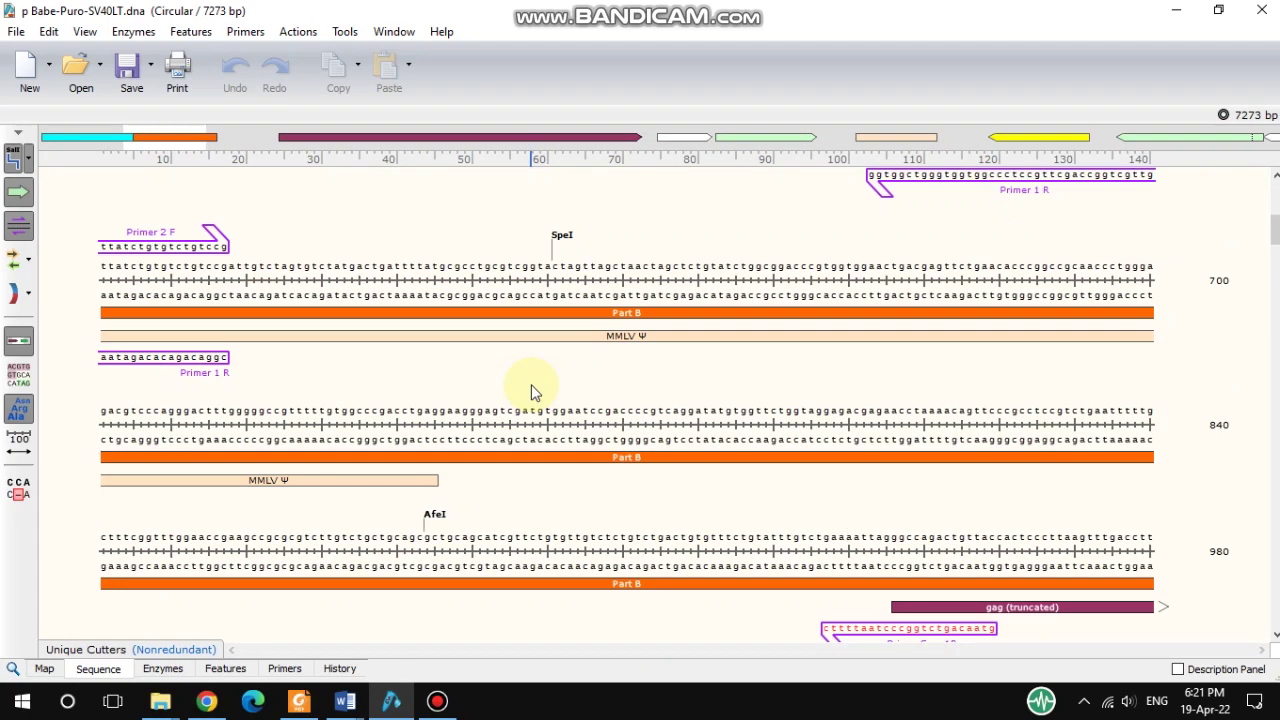
pyautogui.scroll(-3, 531, 391)
pyautogui.scroll(8, 531, 389)
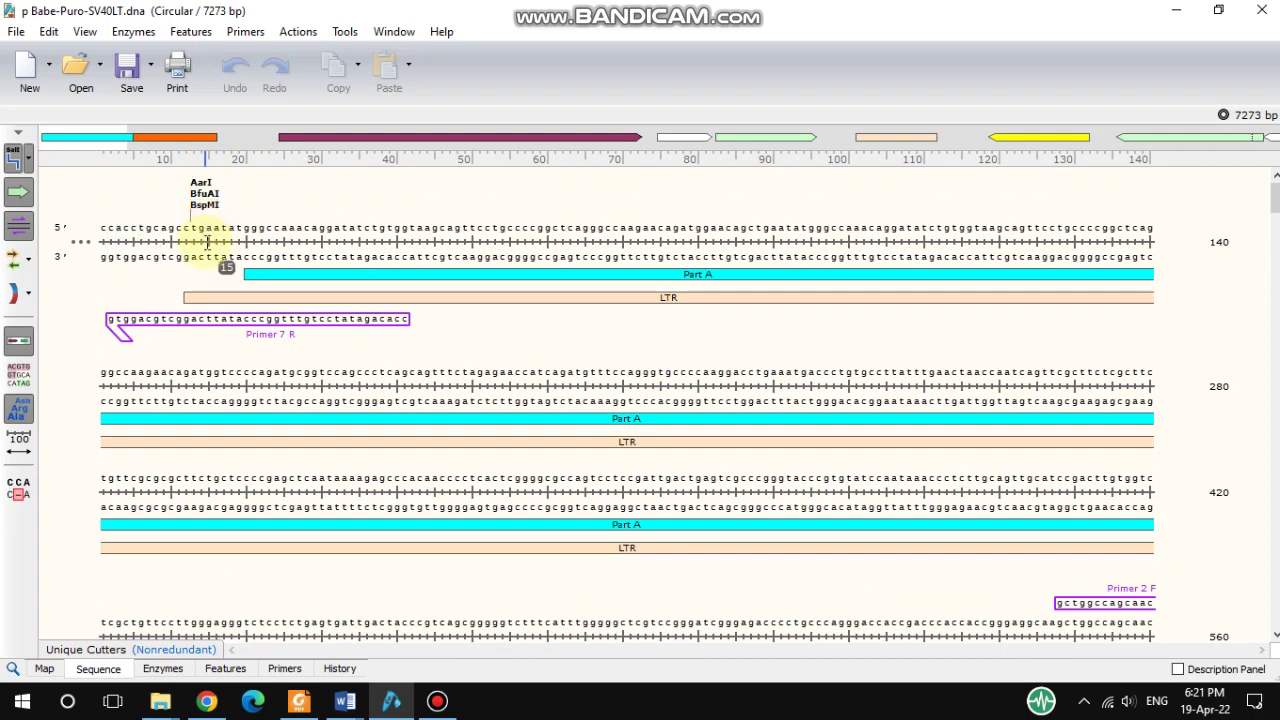
pyautogui.click(201, 184)
pyautogui.moveTo(204, 193)
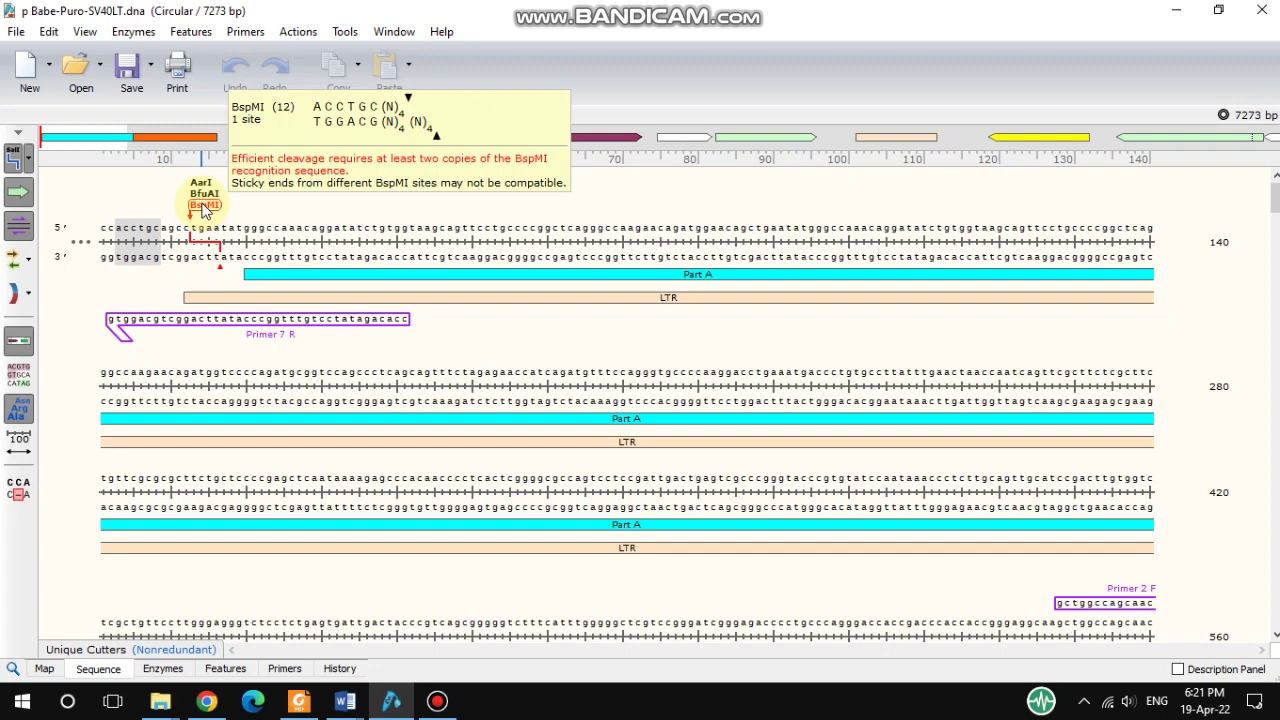
pyautogui.scroll(-10, 463, 388)
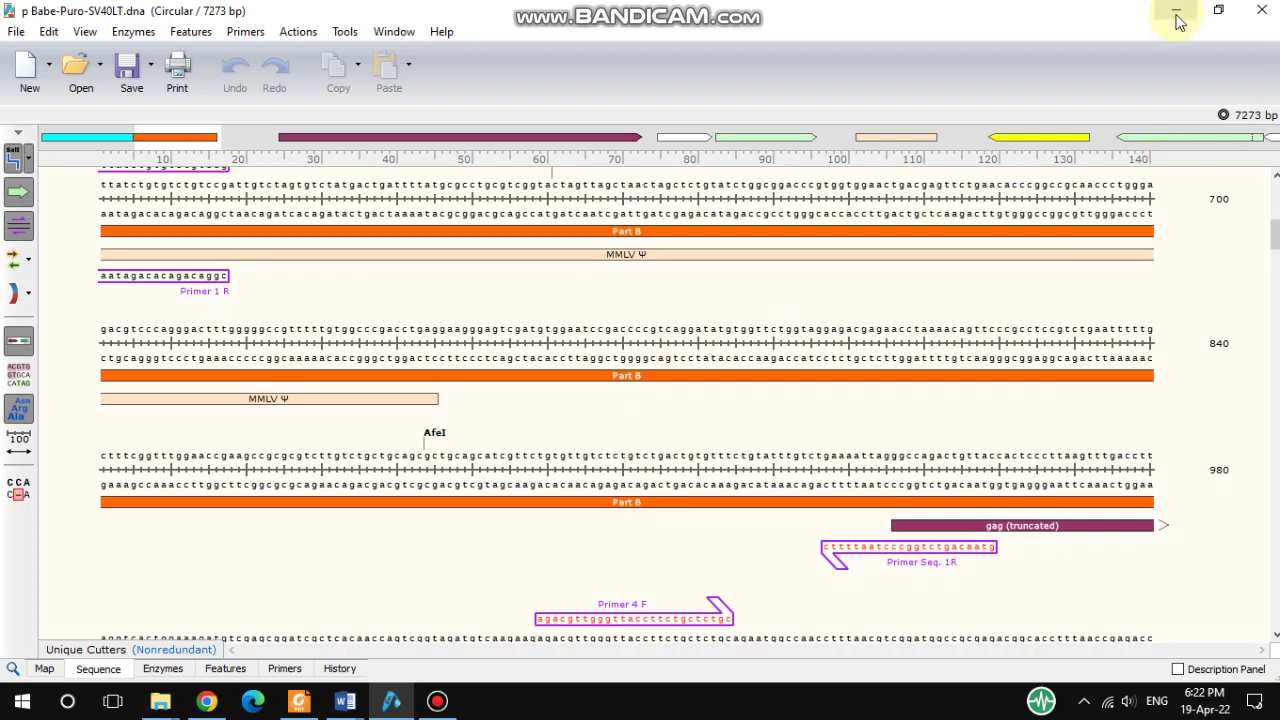
# - Switch to Chrome and open the NEBcutter V2.0 search result in a new tab
pyautogui.click(206, 701)
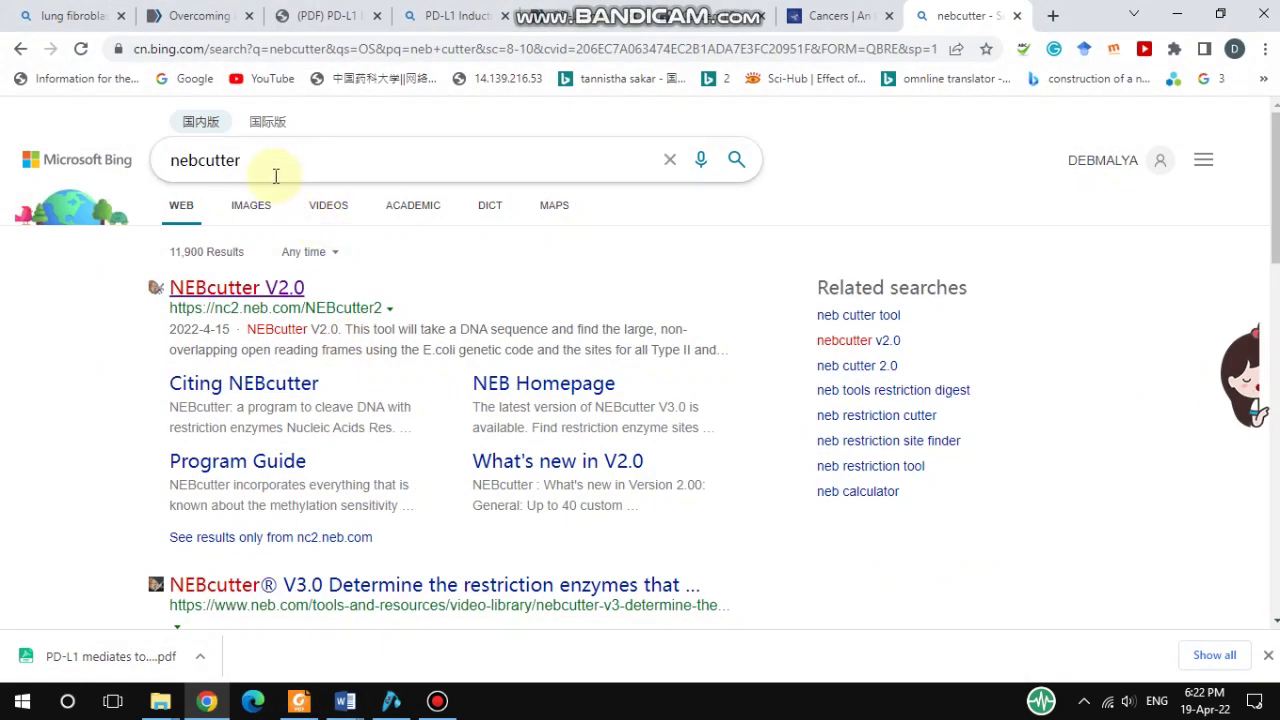
pyautogui.rightClick(249, 293)
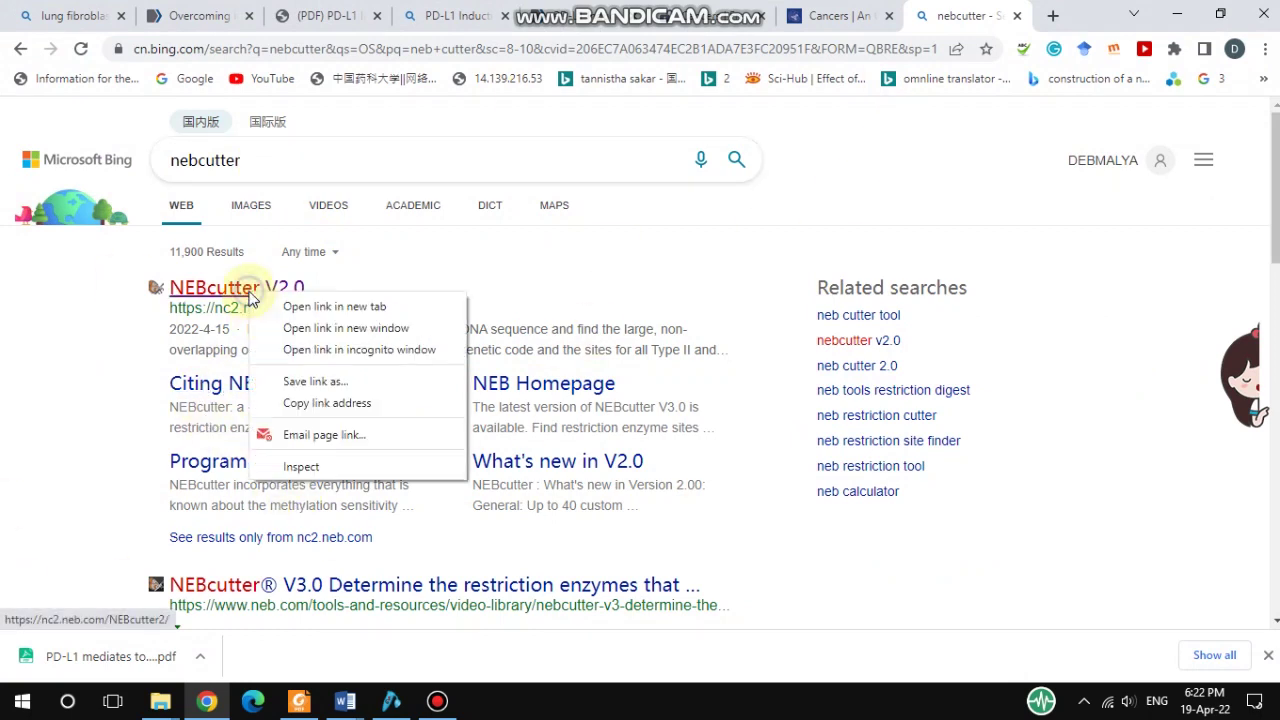
pyautogui.click(305, 307)
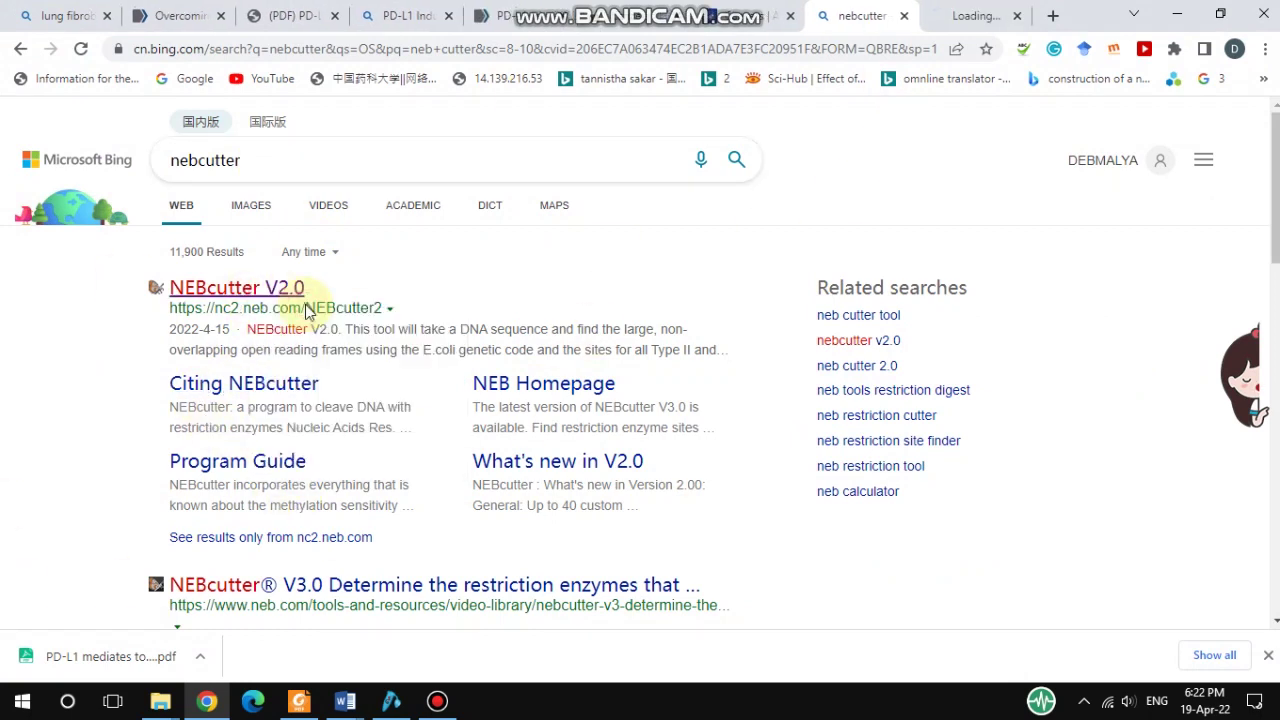
pyautogui.click(993, 10)
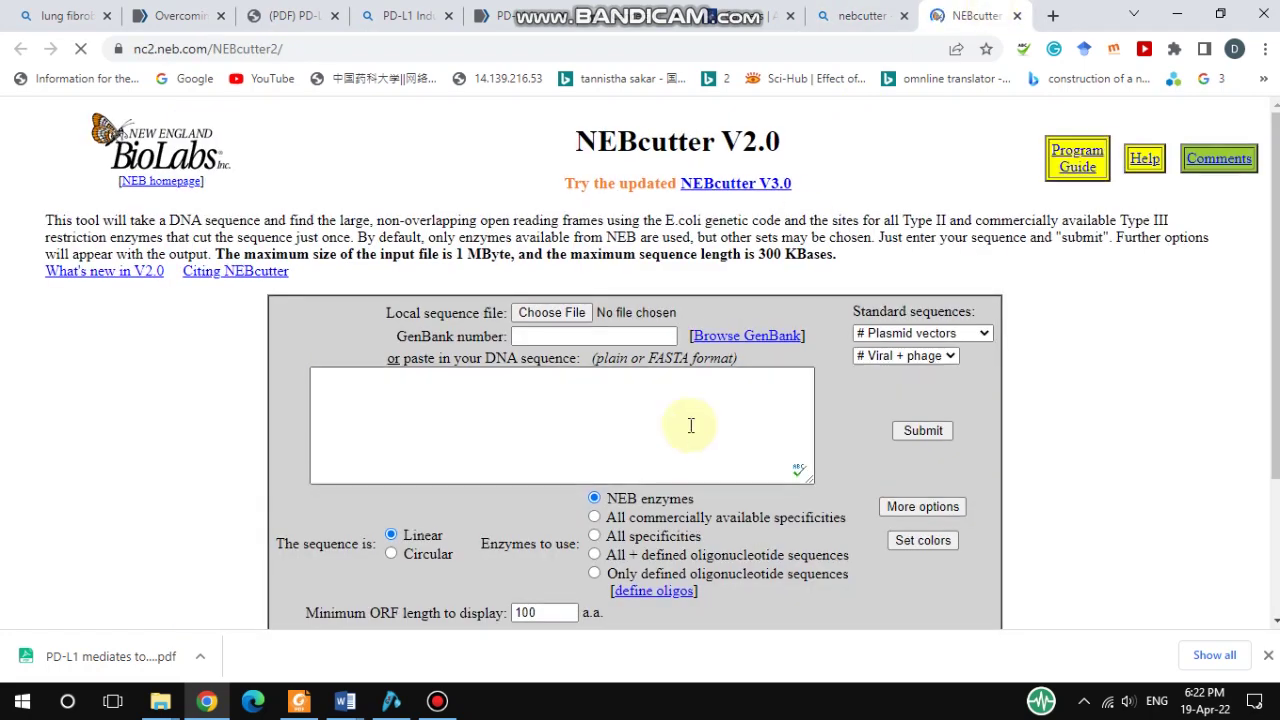
# - Examine the NEBcutter submission form, including the DNA sequence box and the enzyme options
pyautogui.scroll(-1, 686, 423)
pyautogui.scroll(1, 689, 425)
pyautogui.scroll(-2, 689, 425)
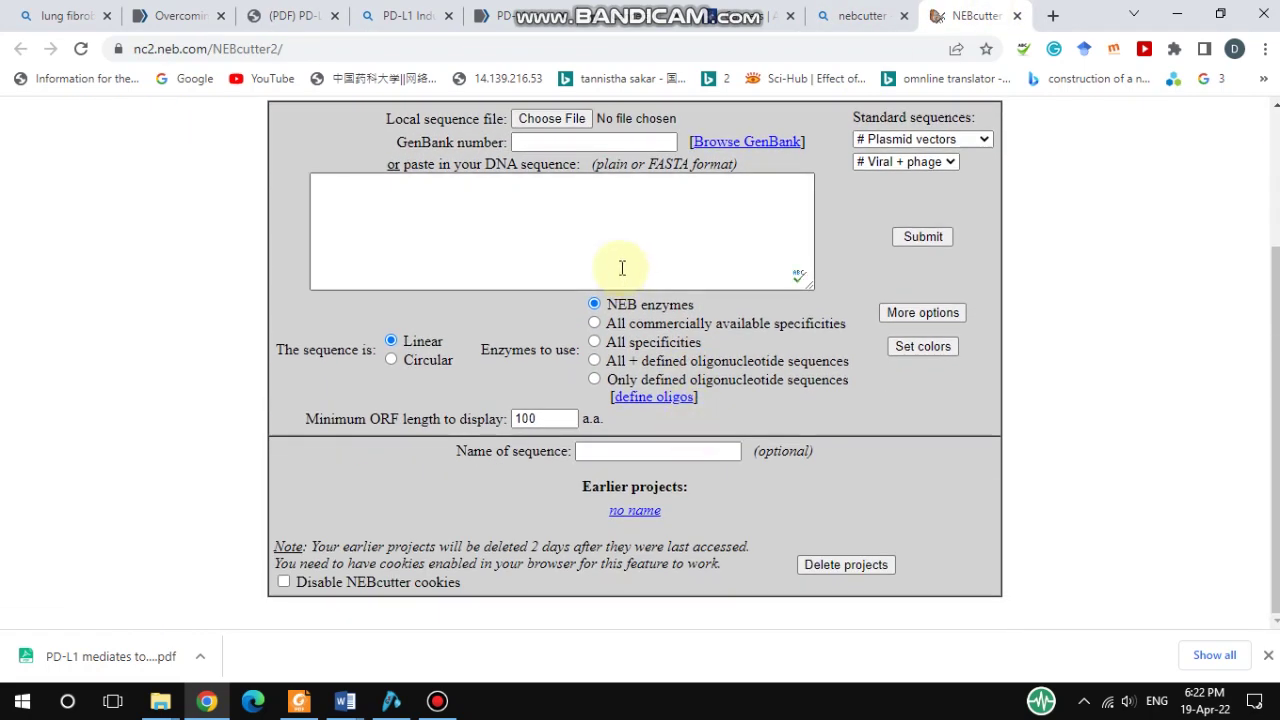
pyautogui.scroll(2, 622, 268)
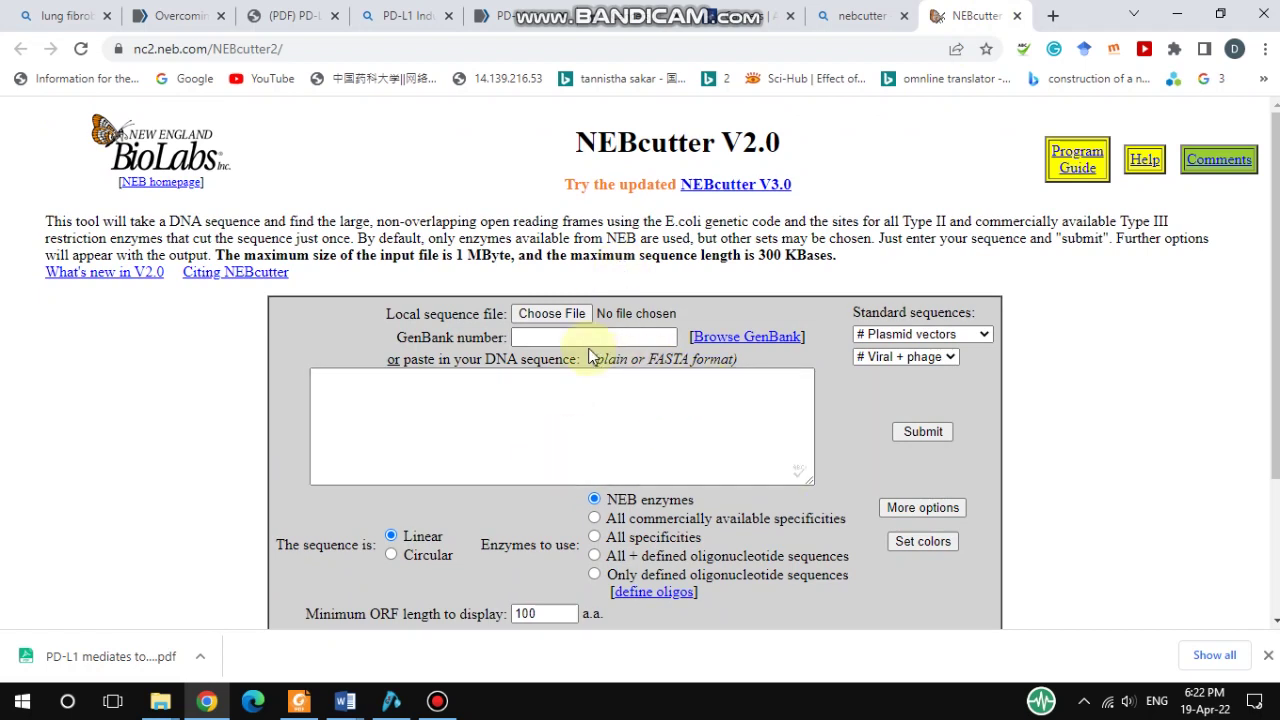
pyautogui.click(759, 393)
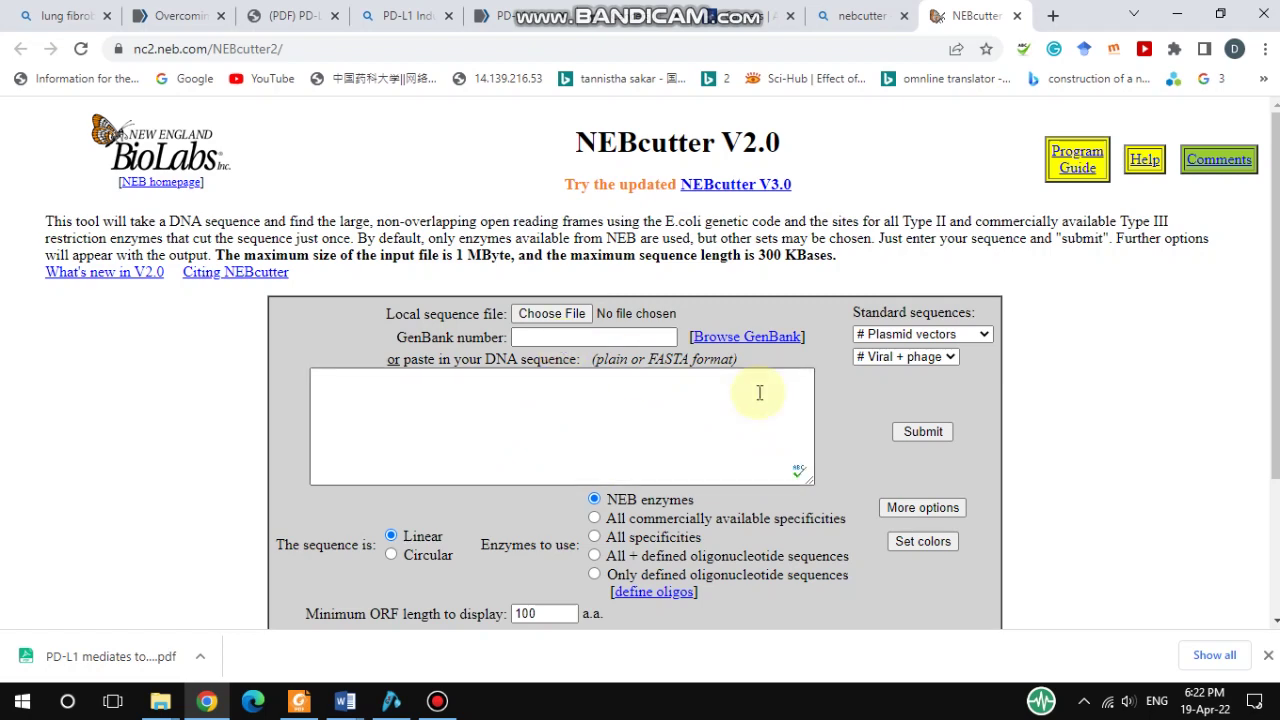
pyautogui.rightClick(759, 393)
# - Examine the standard sequences offered under Plasmid vectors and Viral + phage, and the remaining fields of the submission form
pyautogui.click(985, 334)
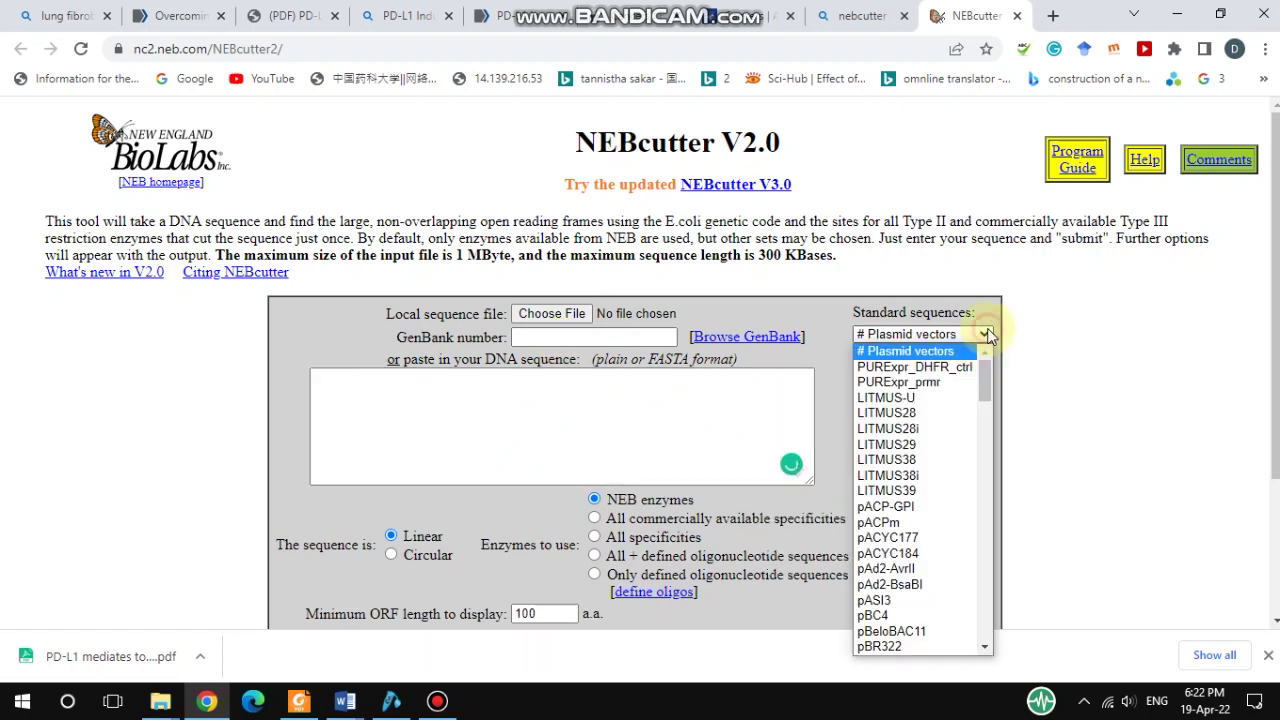
pyautogui.scroll(-10, 918, 519)
pyautogui.scroll(-10, 920, 518)
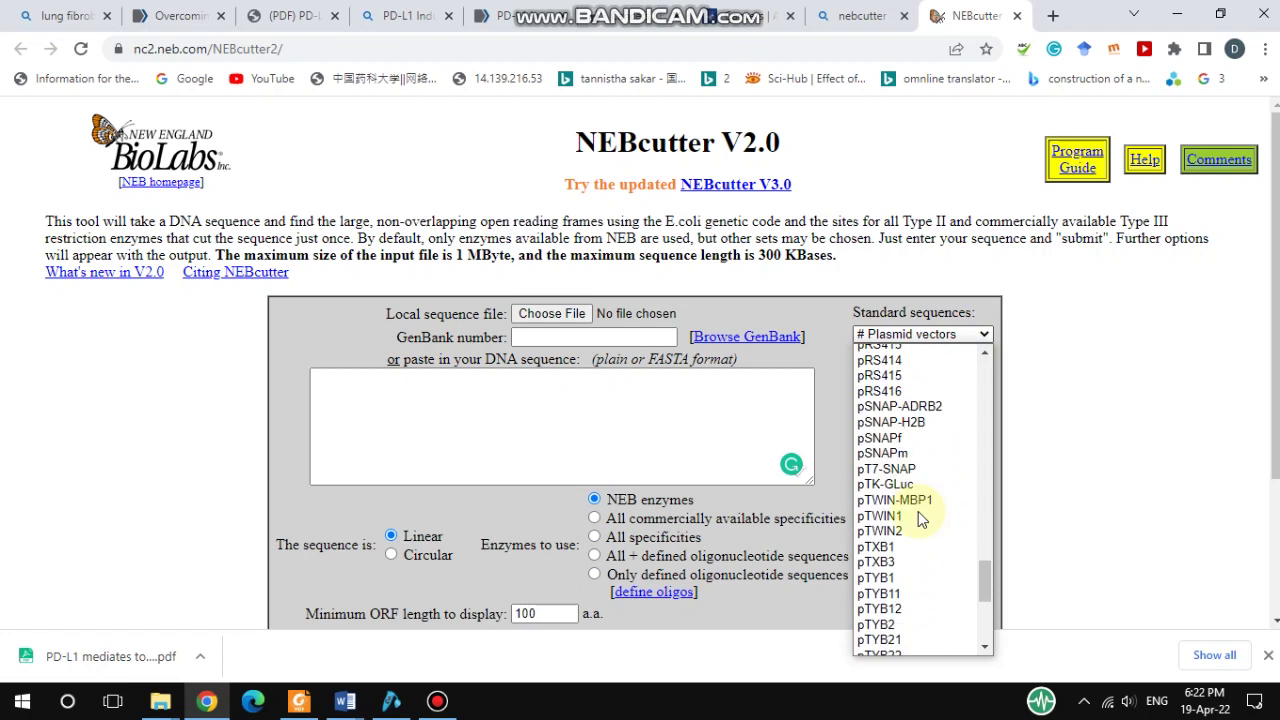
pyautogui.scroll(20, 918, 519)
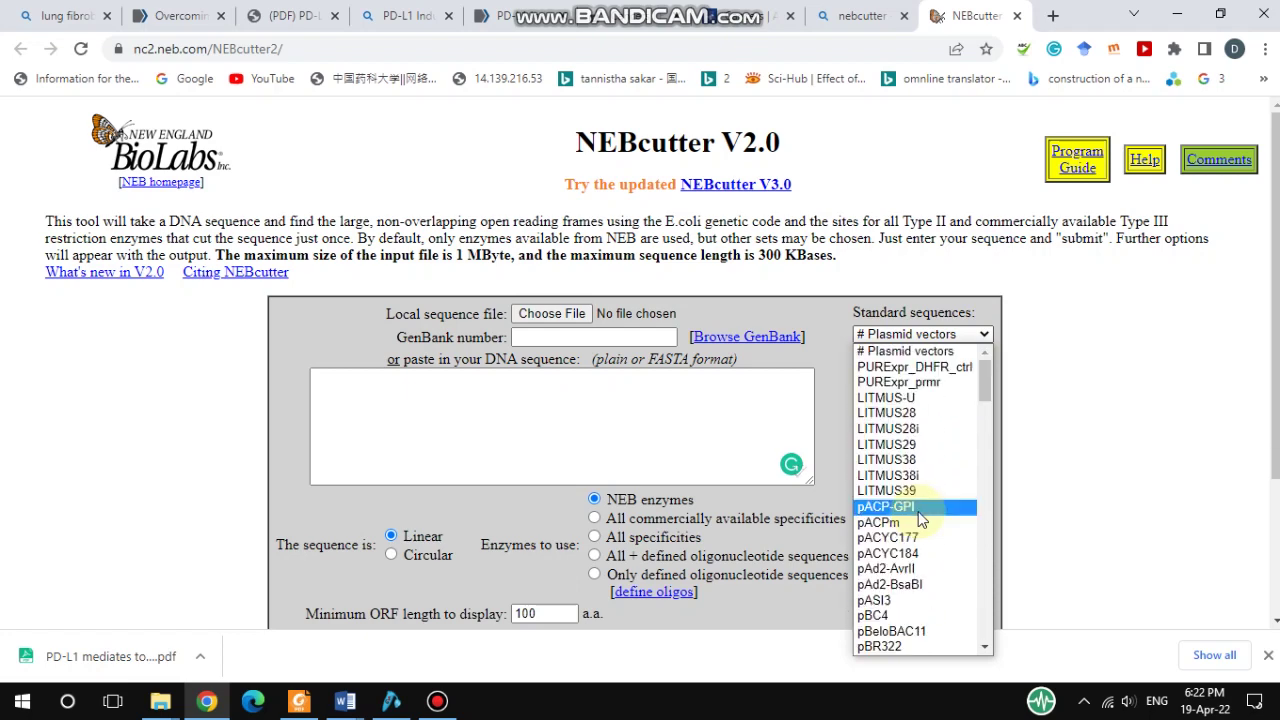
pyautogui.click(988, 340)
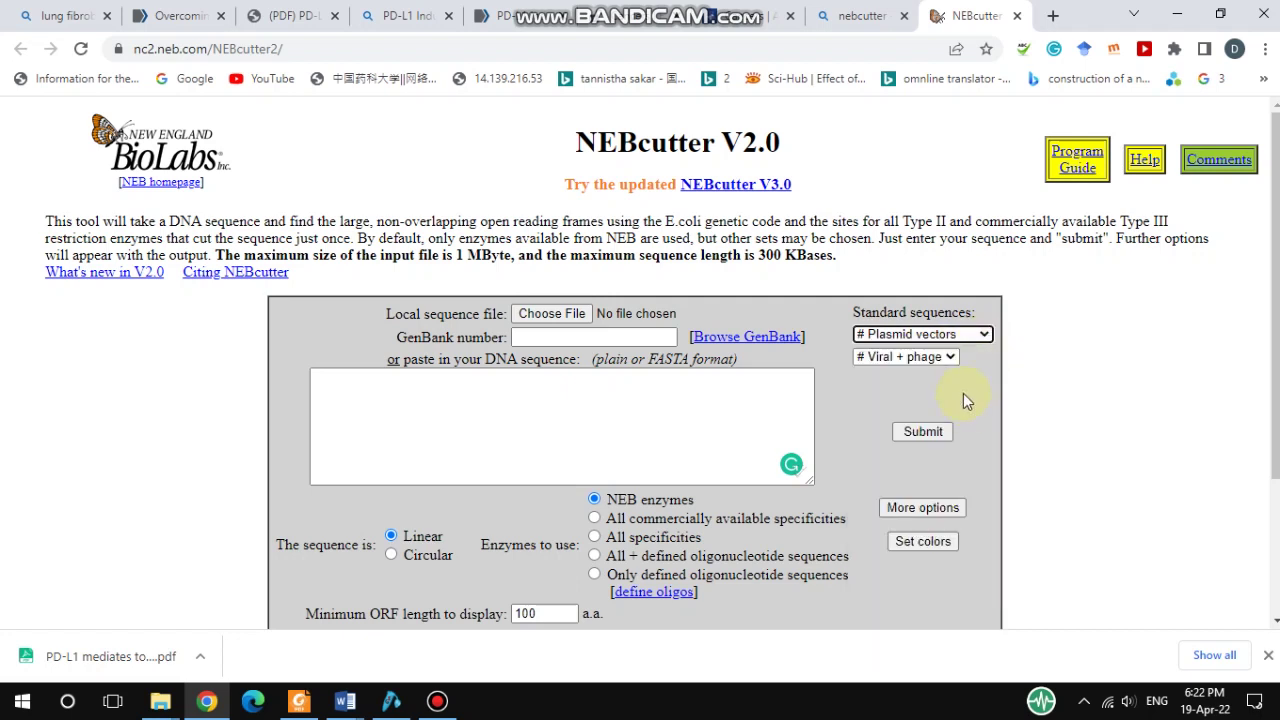
pyautogui.click(951, 357)
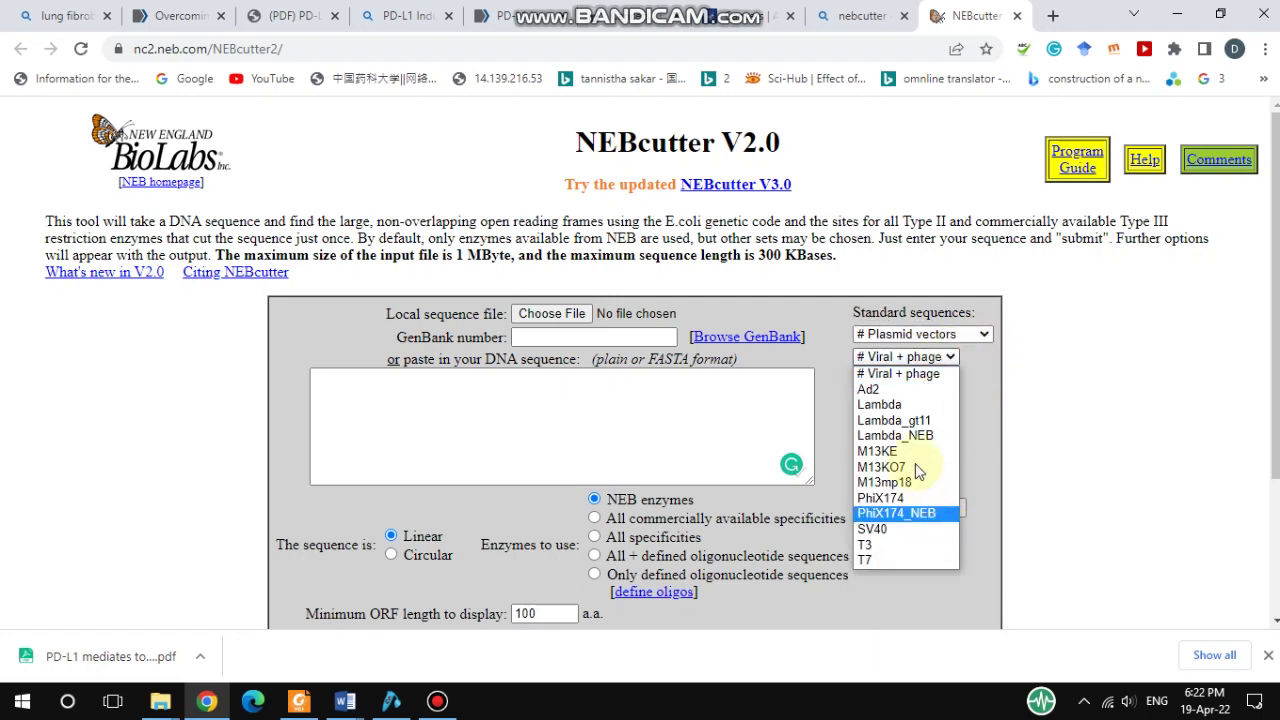
pyautogui.click(950, 360)
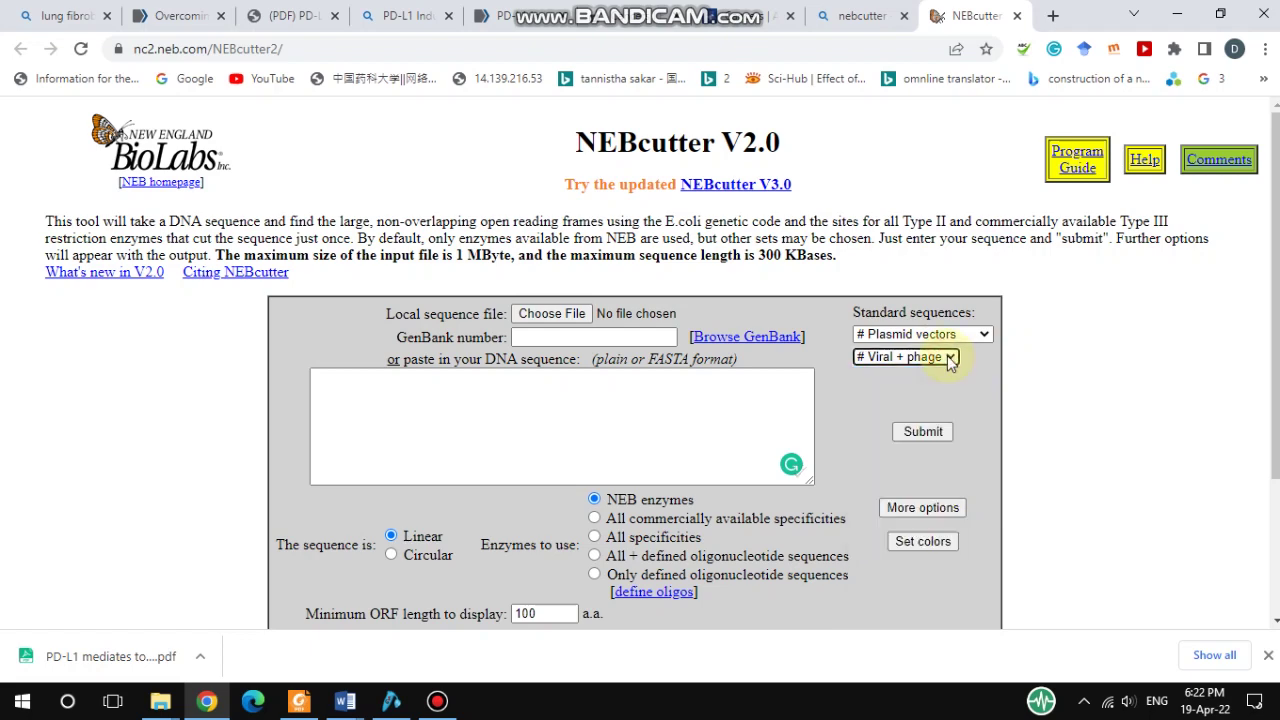
pyautogui.scroll(-3, 947, 362)
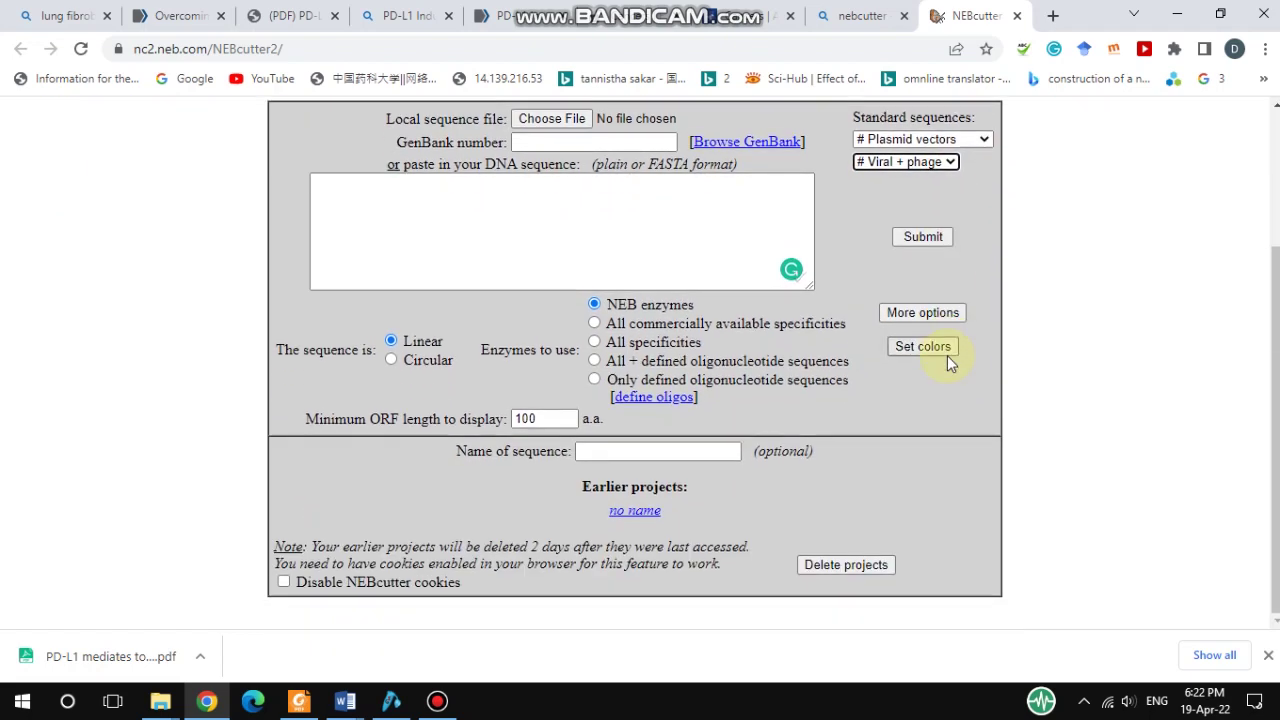
pyautogui.scroll(3, 602, 226)
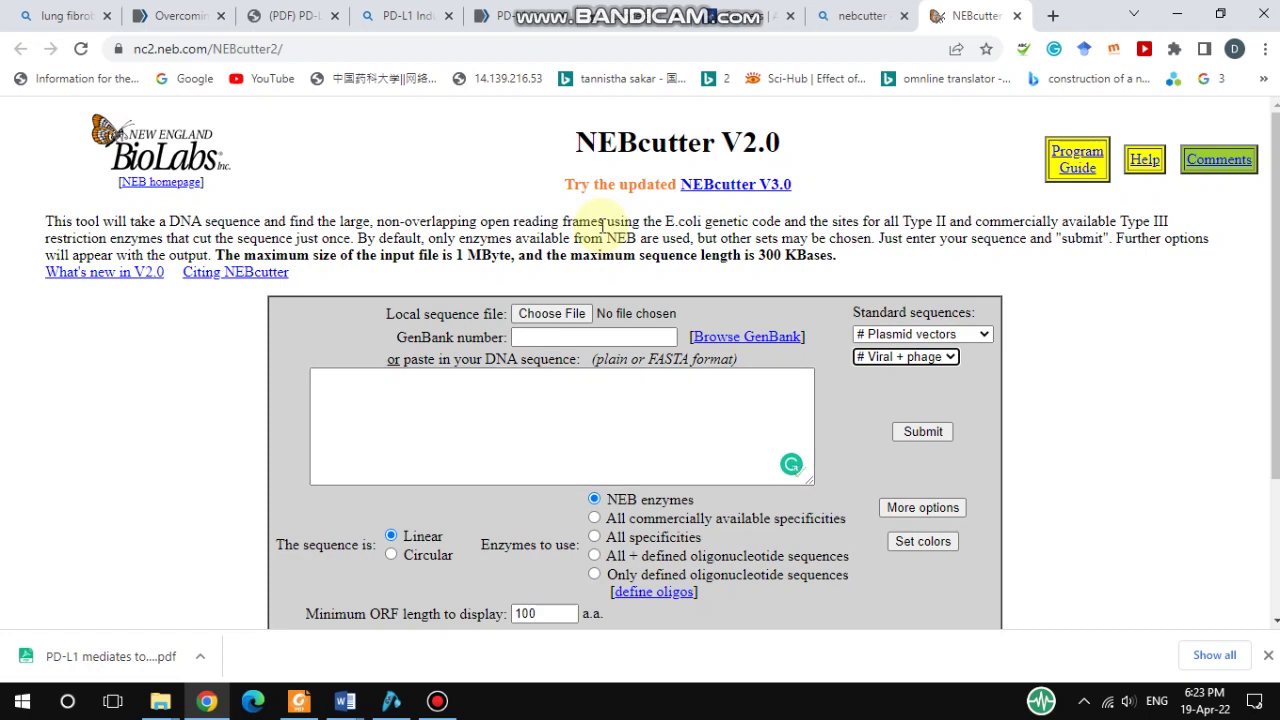
# - Switch to SnapGene and go to the stretch of the p Babe-Puro-SV40LT sequence around the SpeI site
pyautogui.click(391, 701)
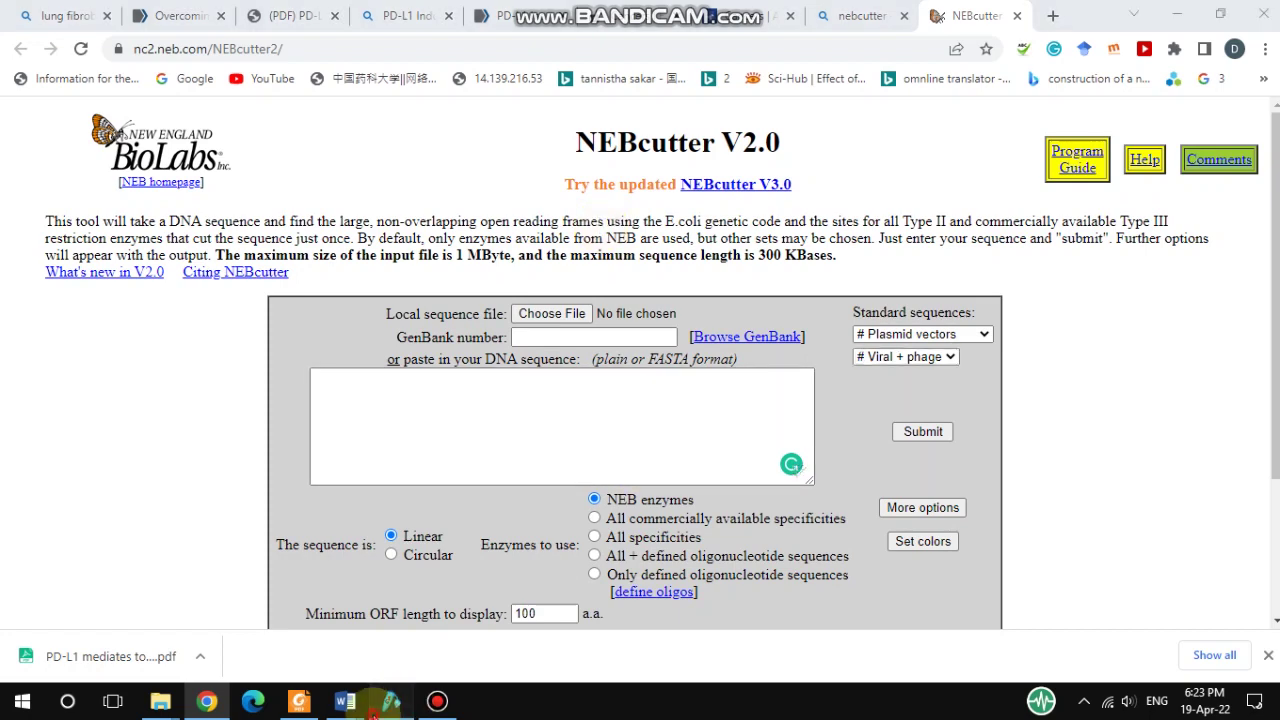
pyautogui.scroll(3, 529, 440)
pyautogui.scroll(1, 529, 440)
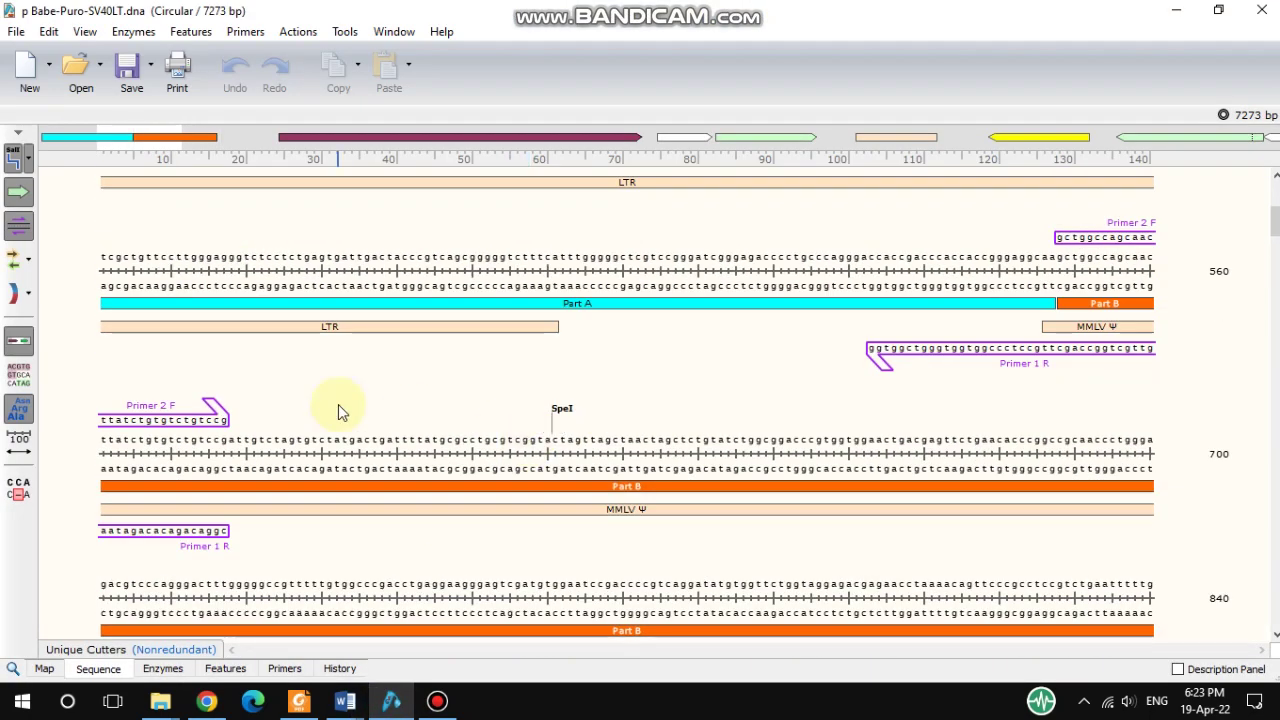
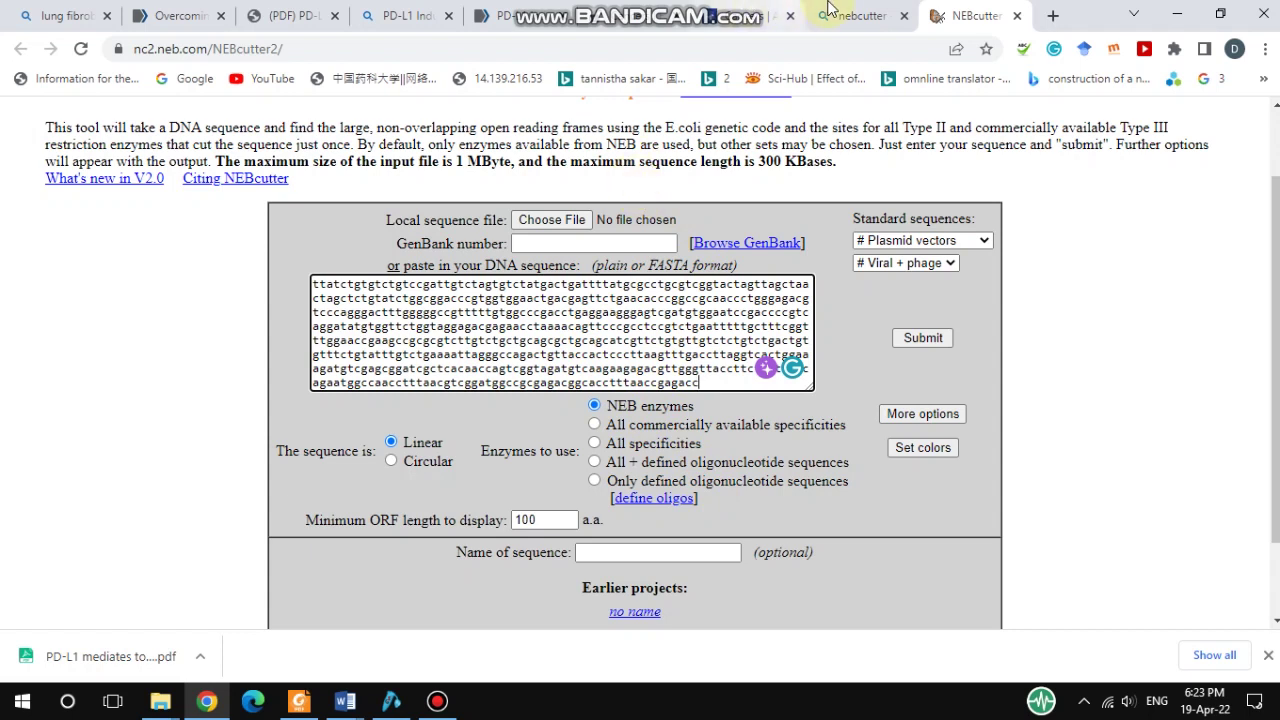
# - Look over the nebcutter search results in the Bing page and return to the NEBcutter form
pyautogui.click(888, 14)
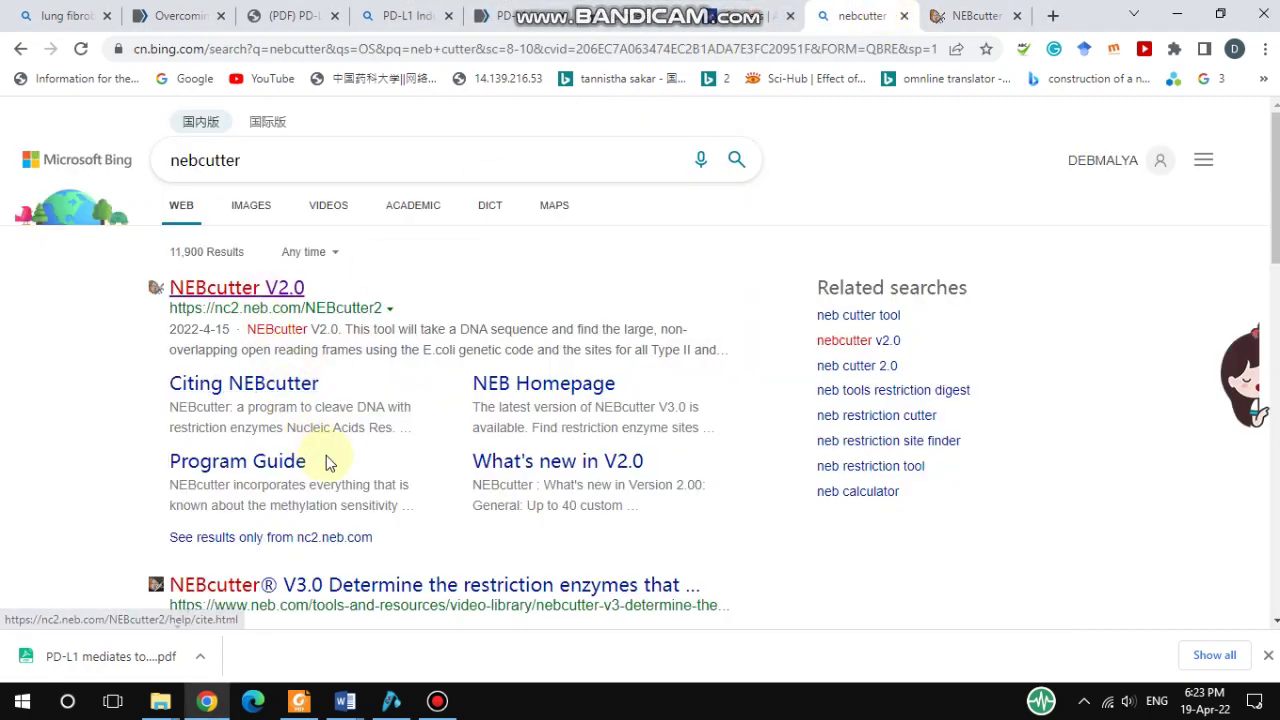
pyautogui.scroll(-3, 326, 455)
pyautogui.scroll(3, 326, 455)
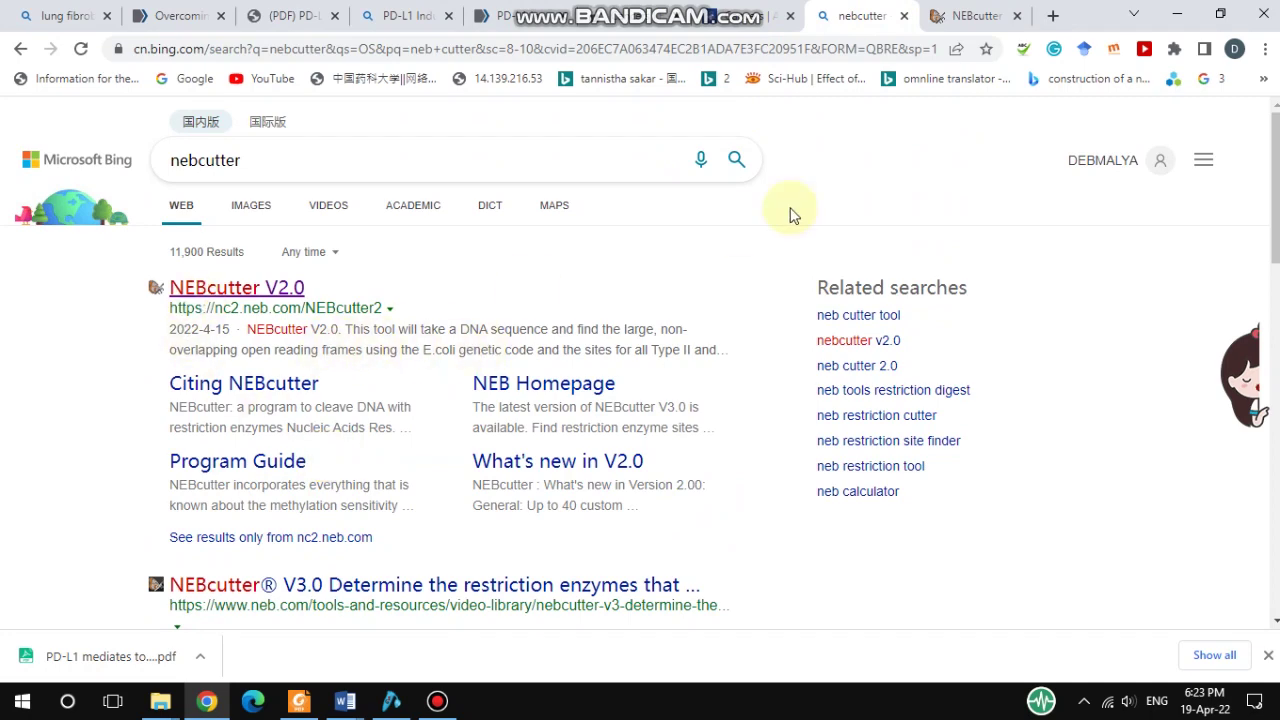
pyautogui.click(970, 12)
# - Set the enzymes to All commercially available specificities and submit the linear DNA sequence for cutting
pyautogui.click(757, 297)
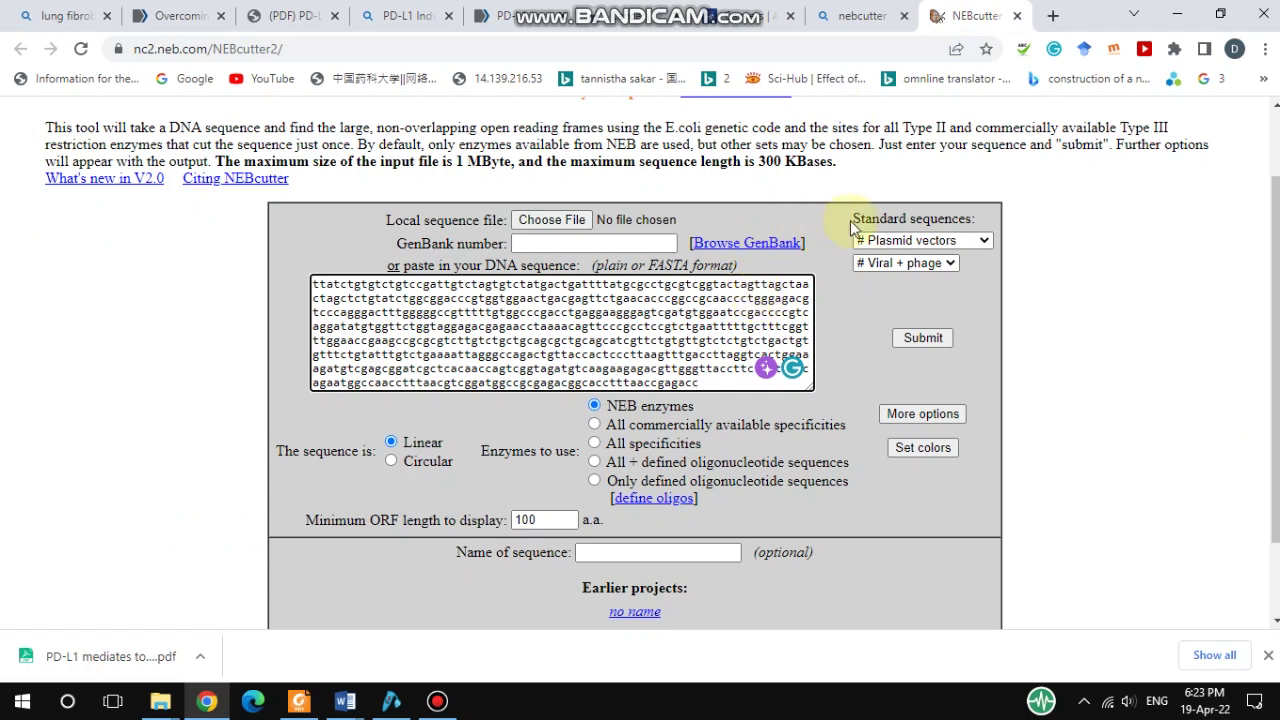
pyautogui.click(591, 418)
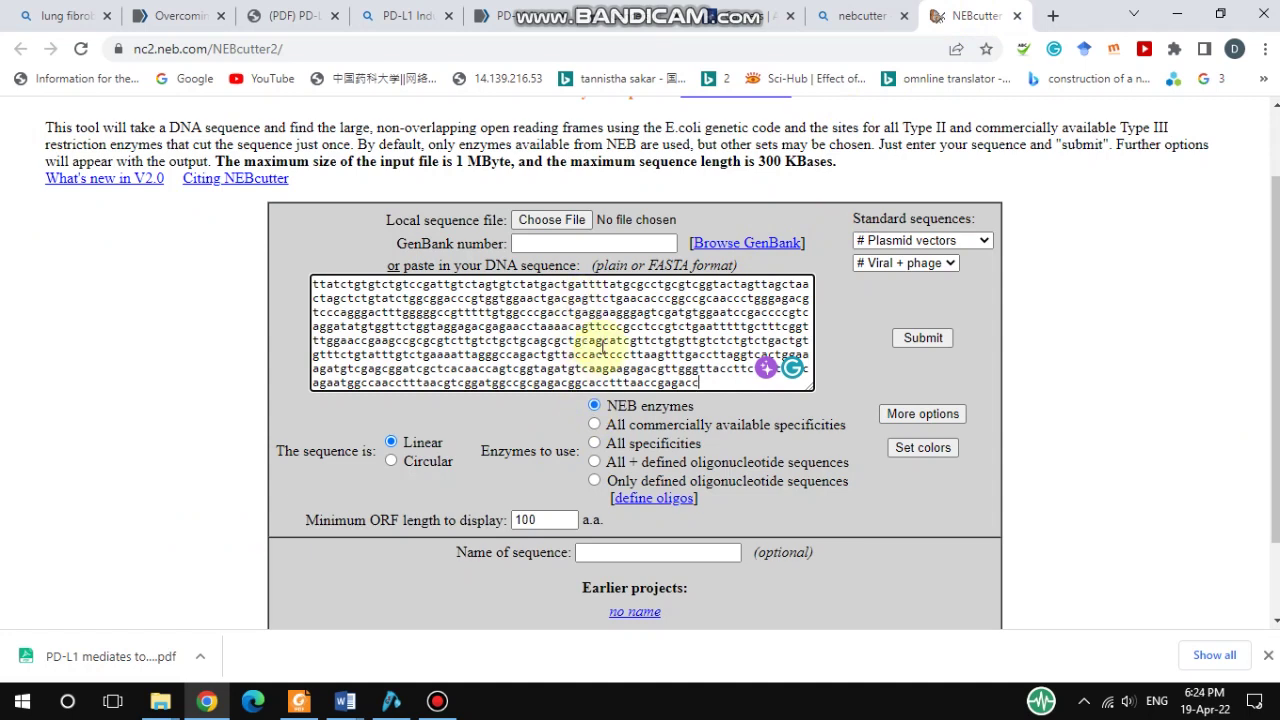
pyautogui.click(595, 423)
pyautogui.scroll(-1, 781, 486)
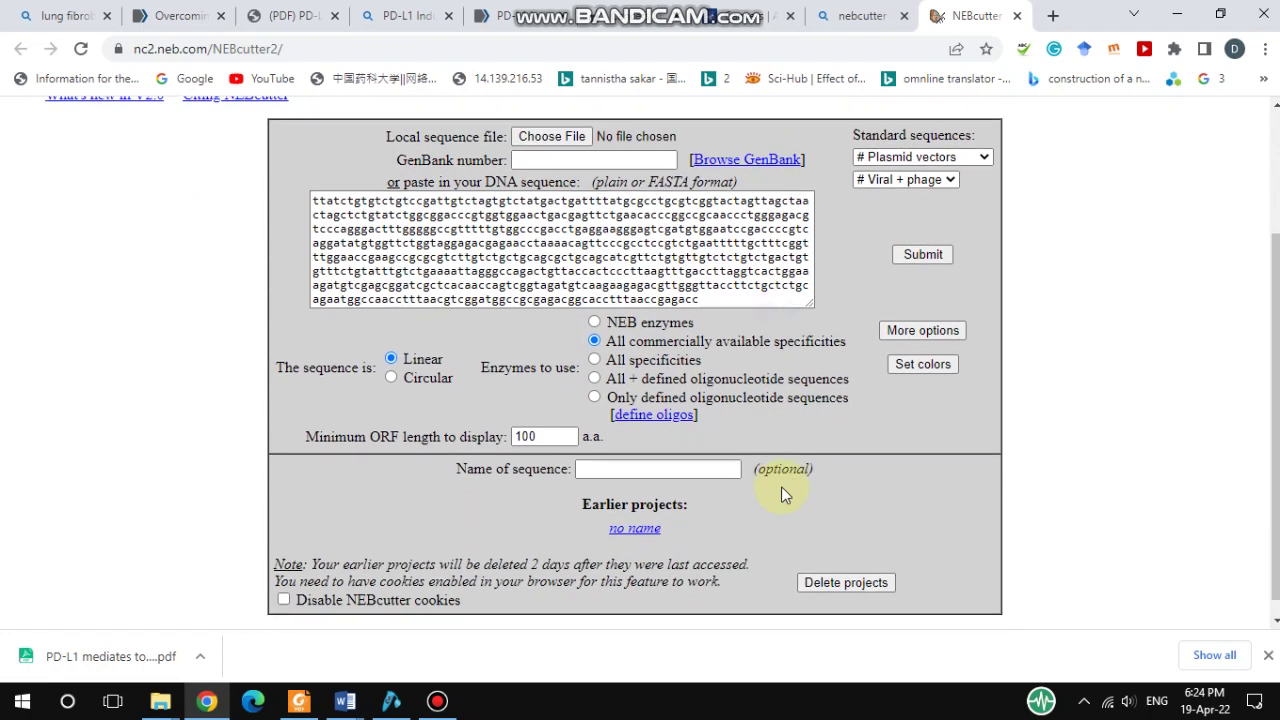
pyautogui.click(910, 238)
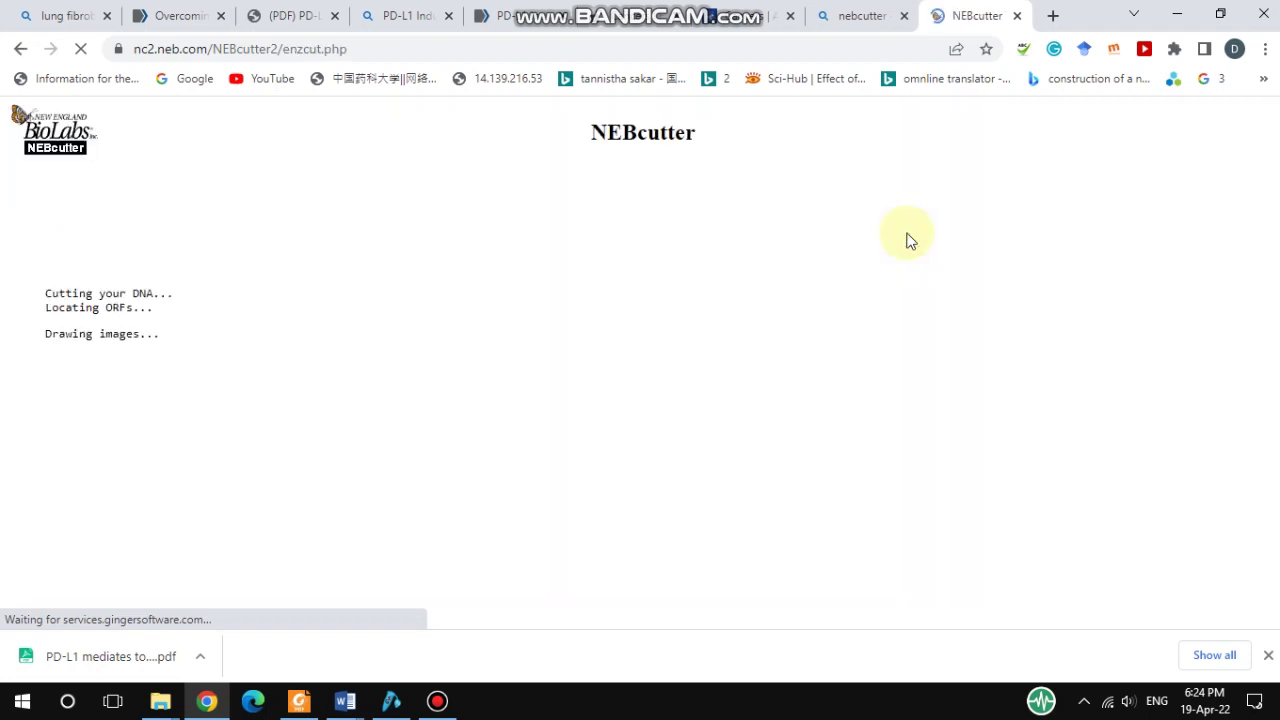
pyautogui.moveTo(648, 8)
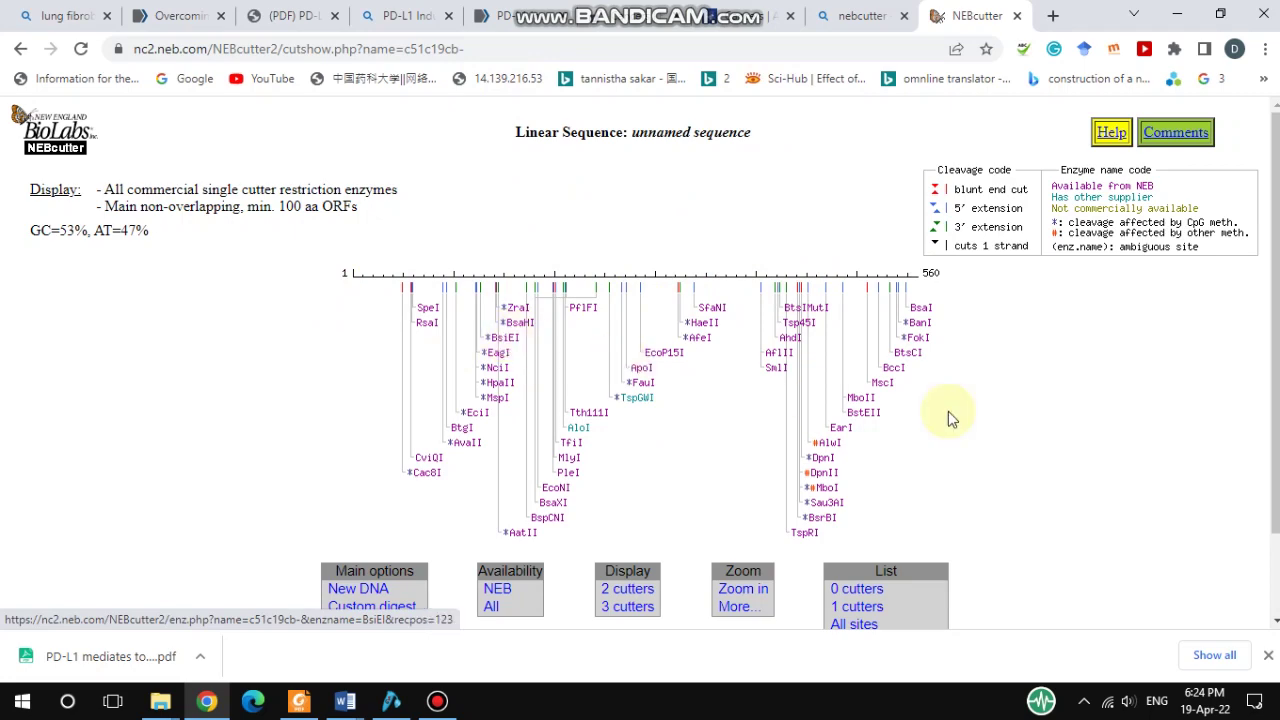
# - List the 1 cutters for the sequence and examine their specificities, cut positions and the number-of-cuts comparison options
pyautogui.scroll(-1, 948, 414)
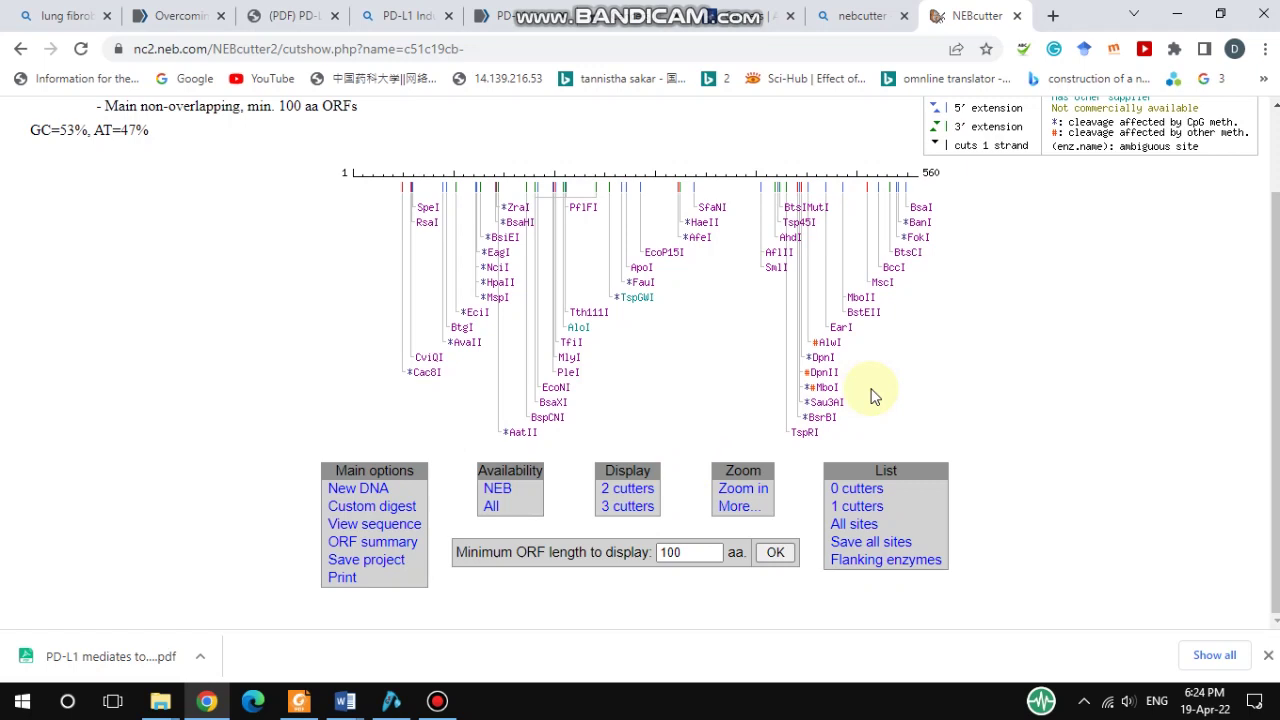
pyautogui.click(858, 508)
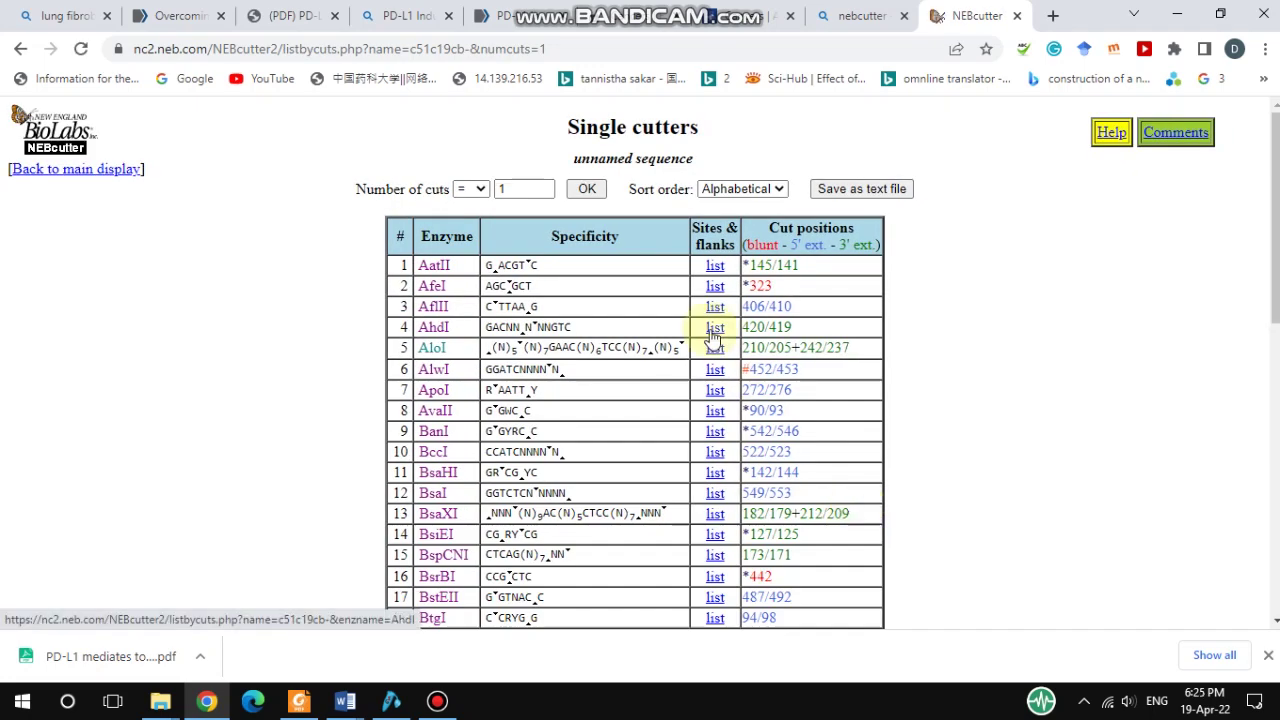
pyautogui.scroll(-7, 1016, 350)
pyautogui.scroll(7, 1016, 350)
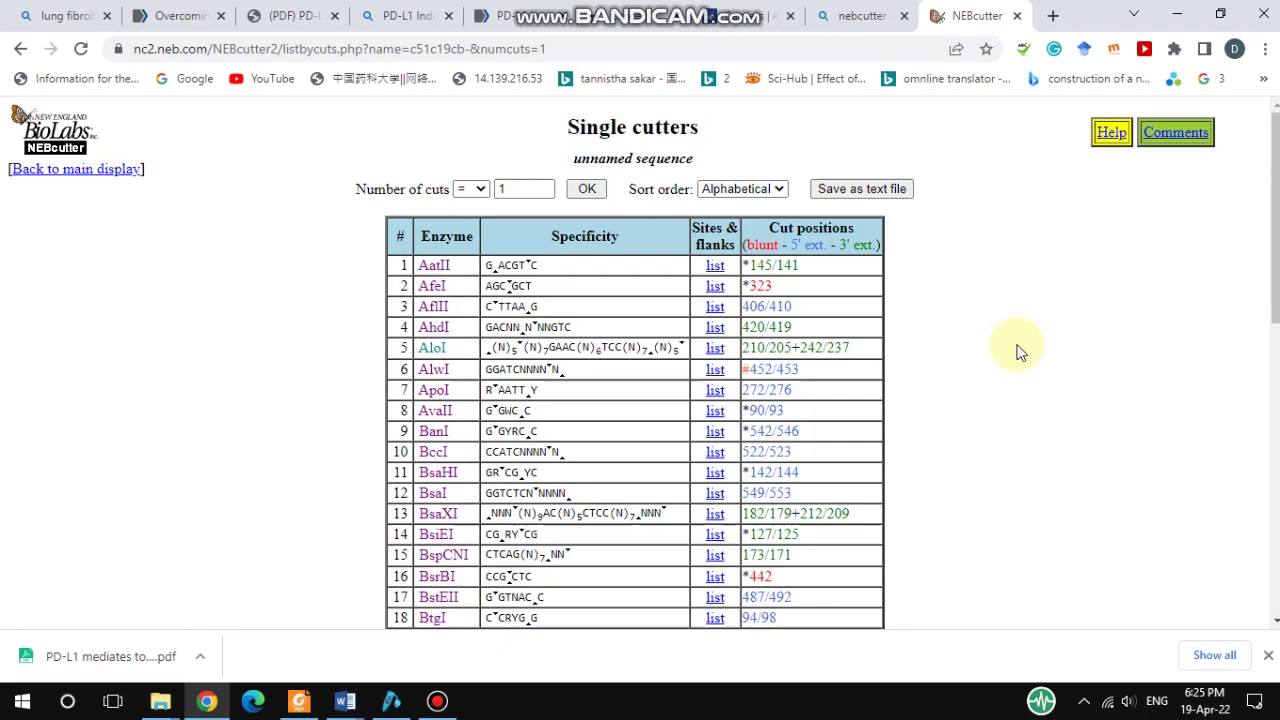
pyautogui.scroll(-5, 1016, 350)
pyautogui.scroll(5, 1016, 350)
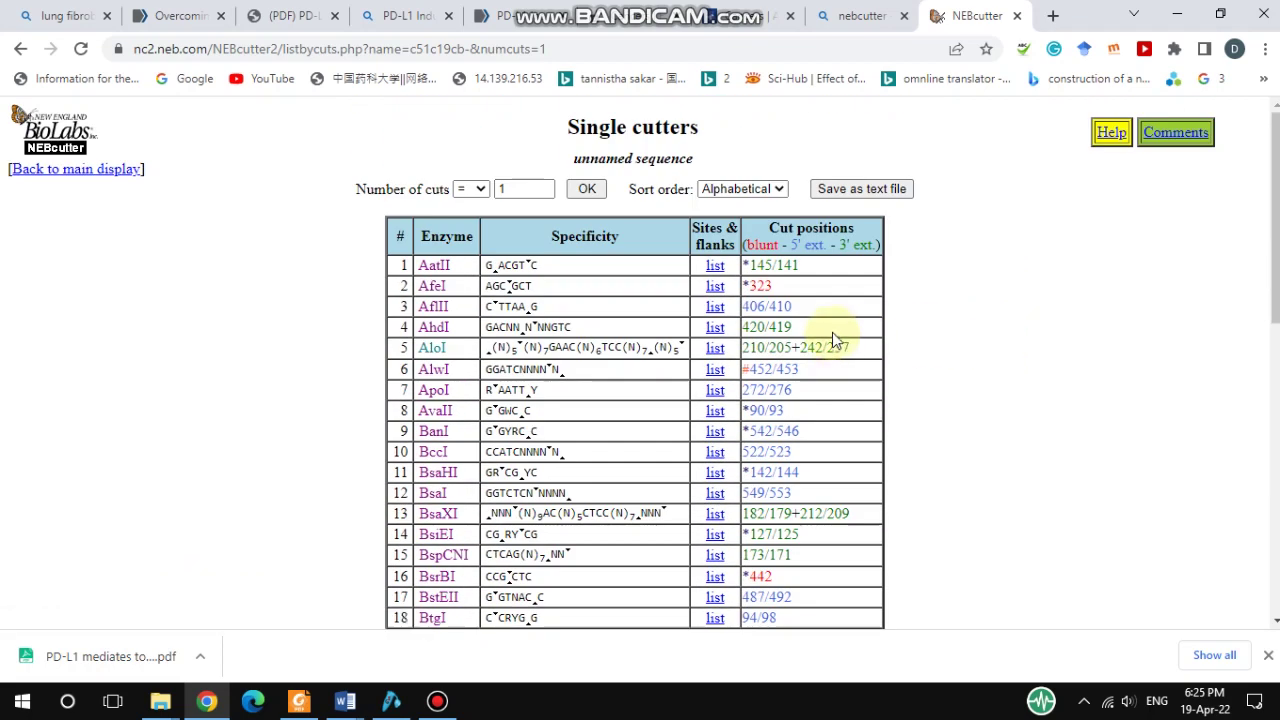
pyautogui.scroll(-5, 814, 309)
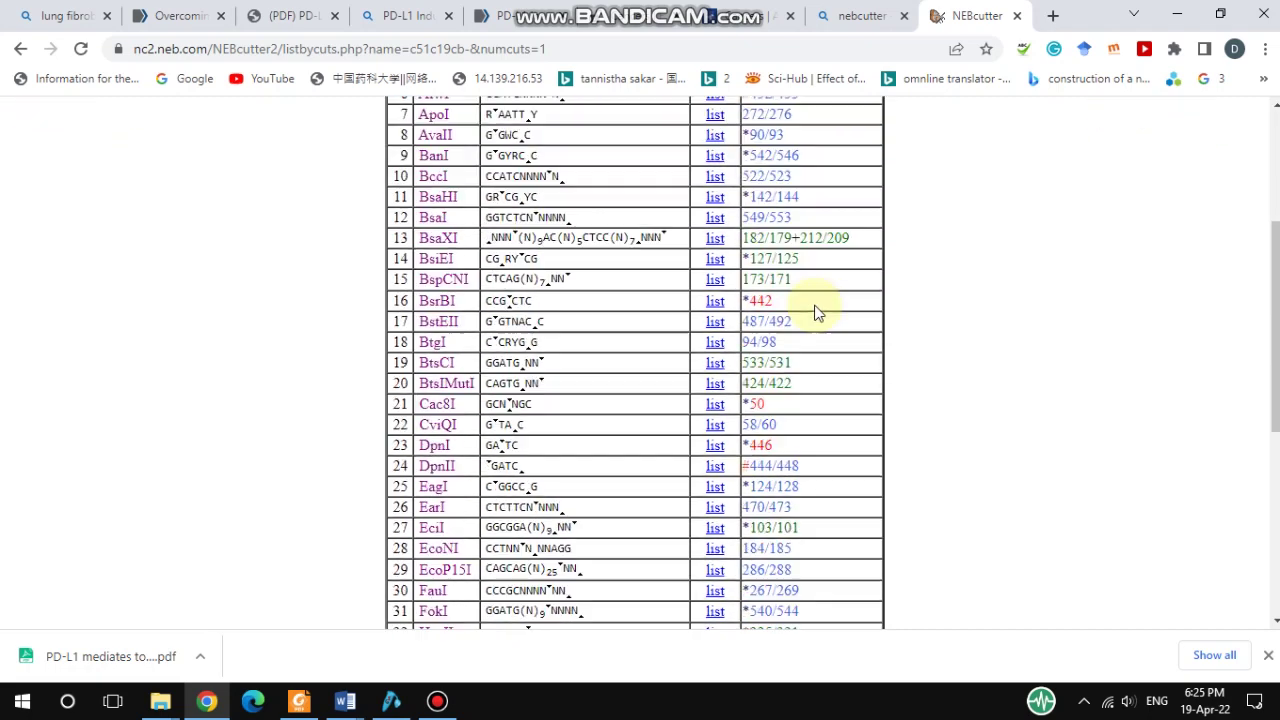
pyautogui.scroll(5, 815, 313)
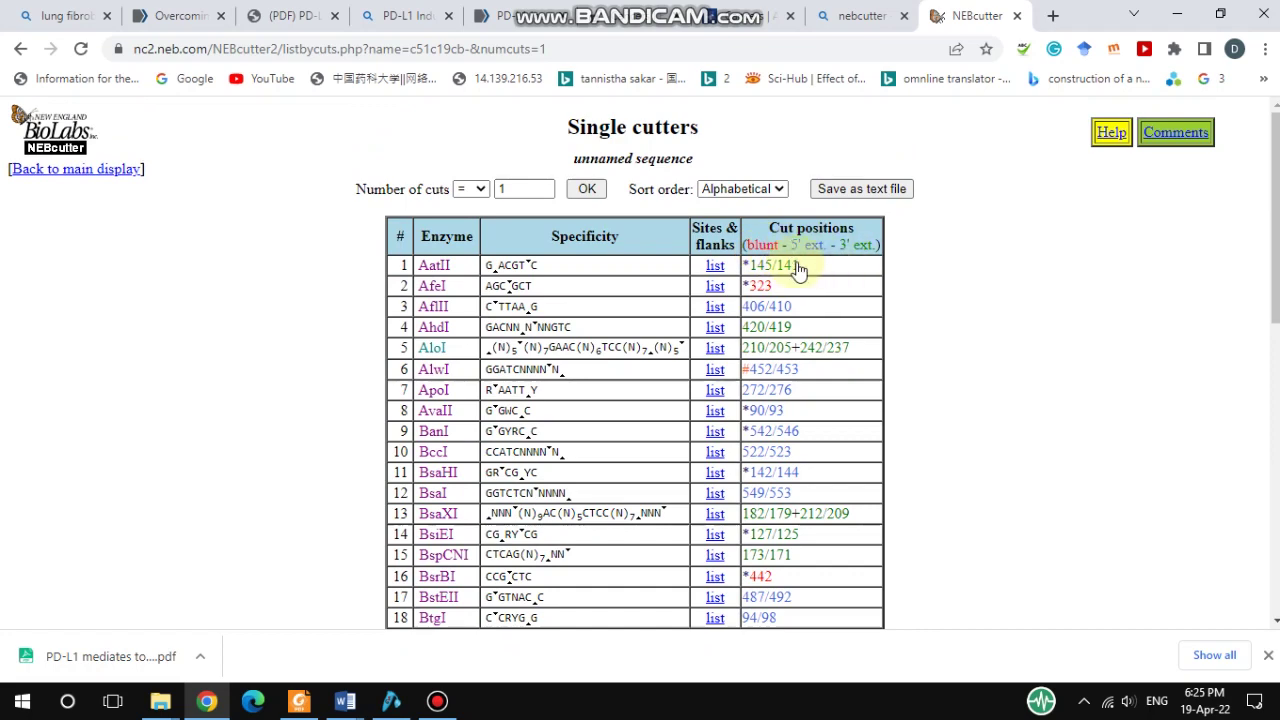
pyautogui.scroll(-4, 760, 308)
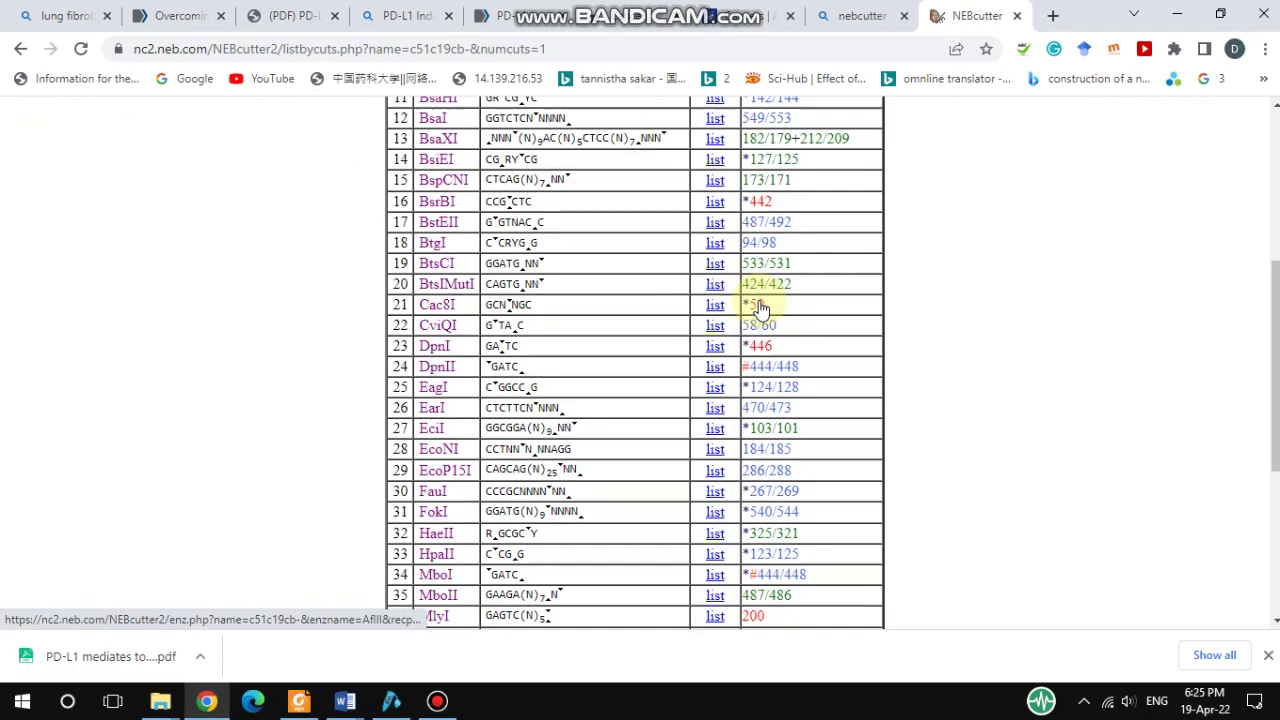
pyautogui.scroll(3, 749, 296)
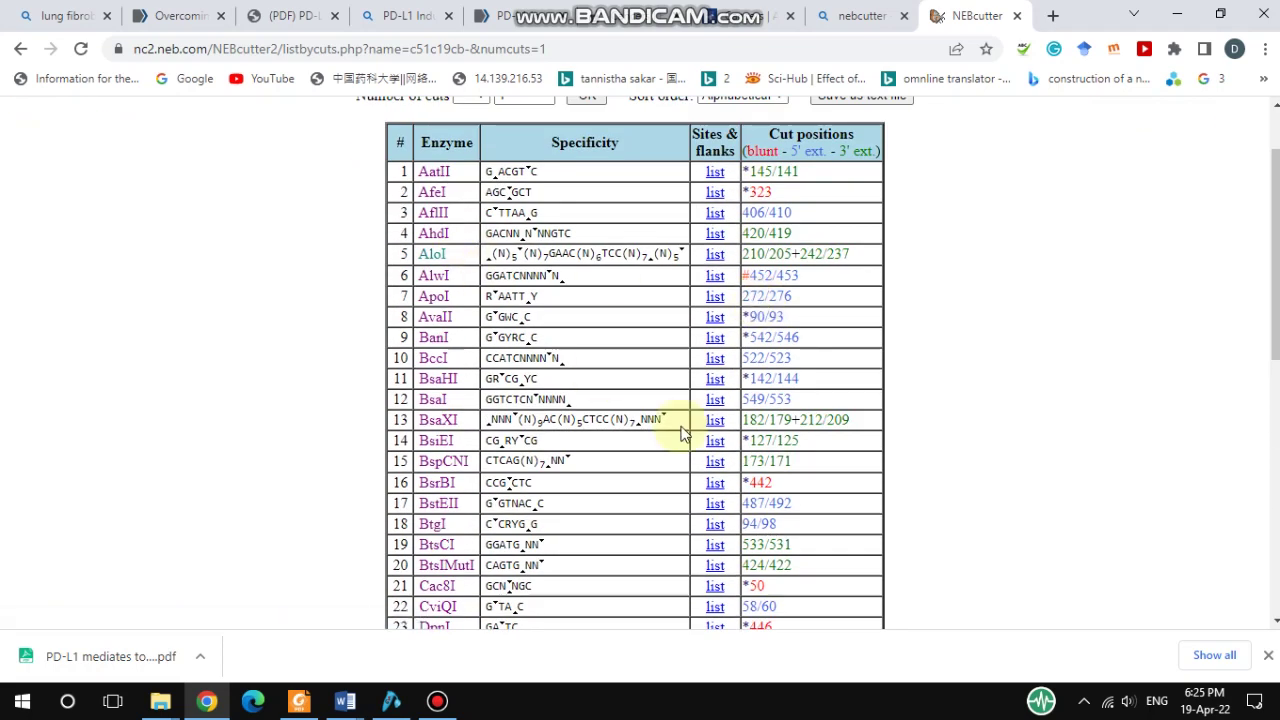
pyautogui.scroll(-5, 665, 425)
pyautogui.scroll(6, 683, 432)
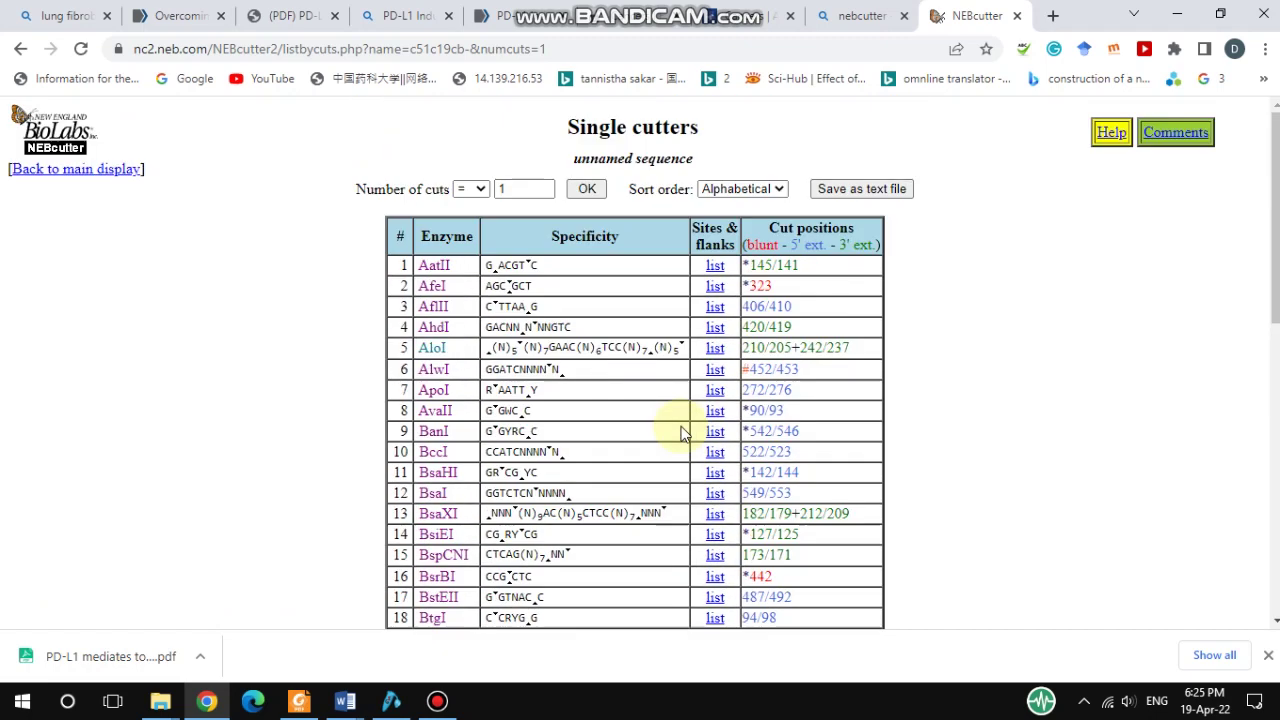
pyautogui.click(482, 188)
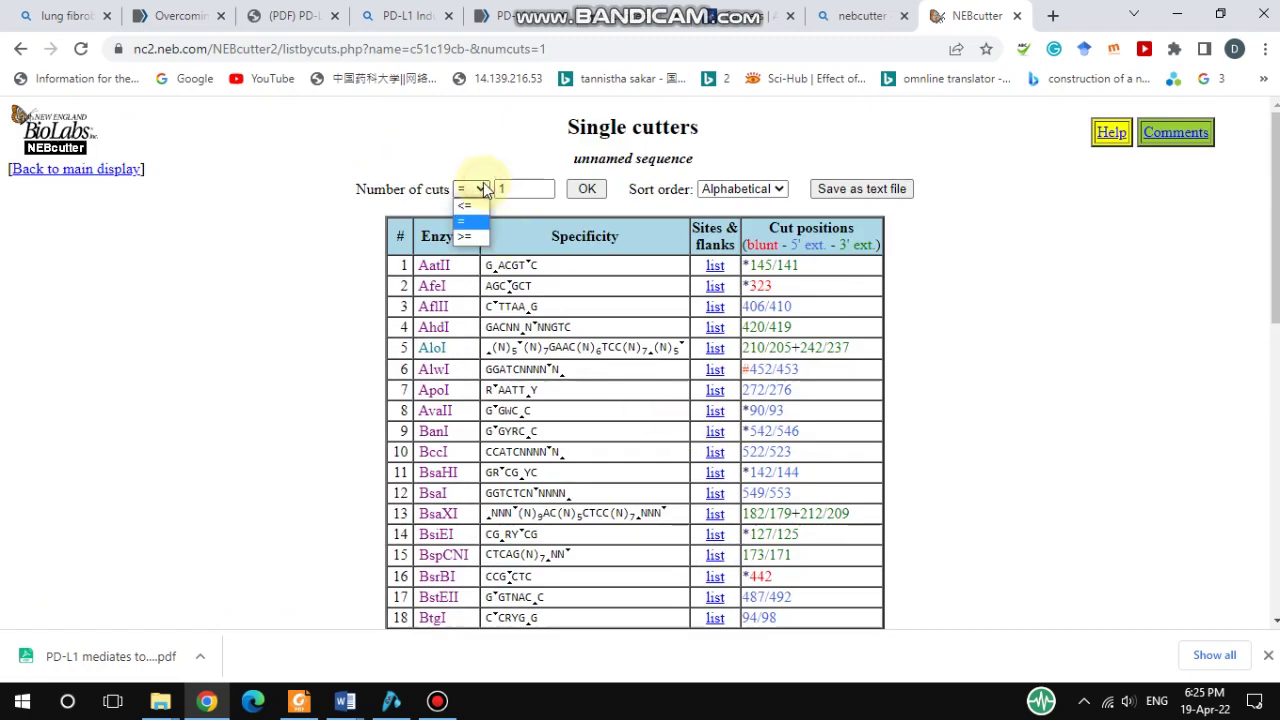
pyautogui.click(483, 155)
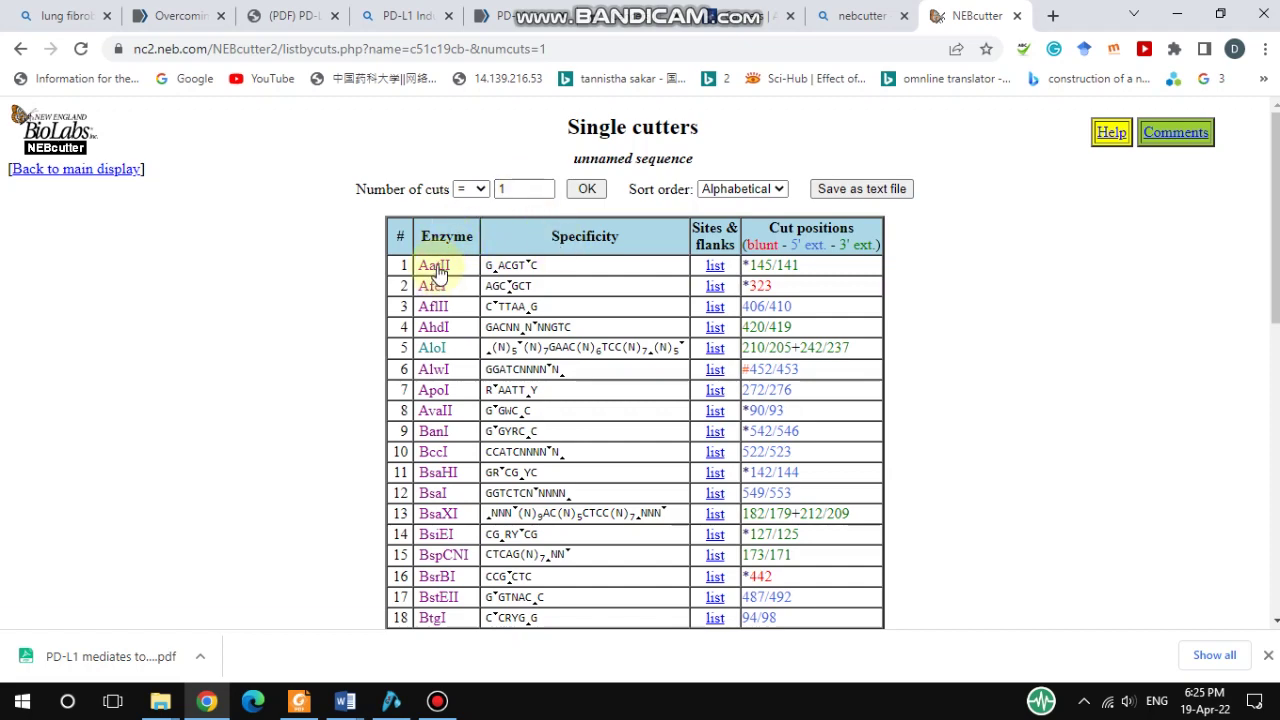
# - Find DpnI in the single cutters list, open its enzyme page and examine its buffer, reaction temperature and neoschizomers
pyautogui.scroll(-7, 445, 295)
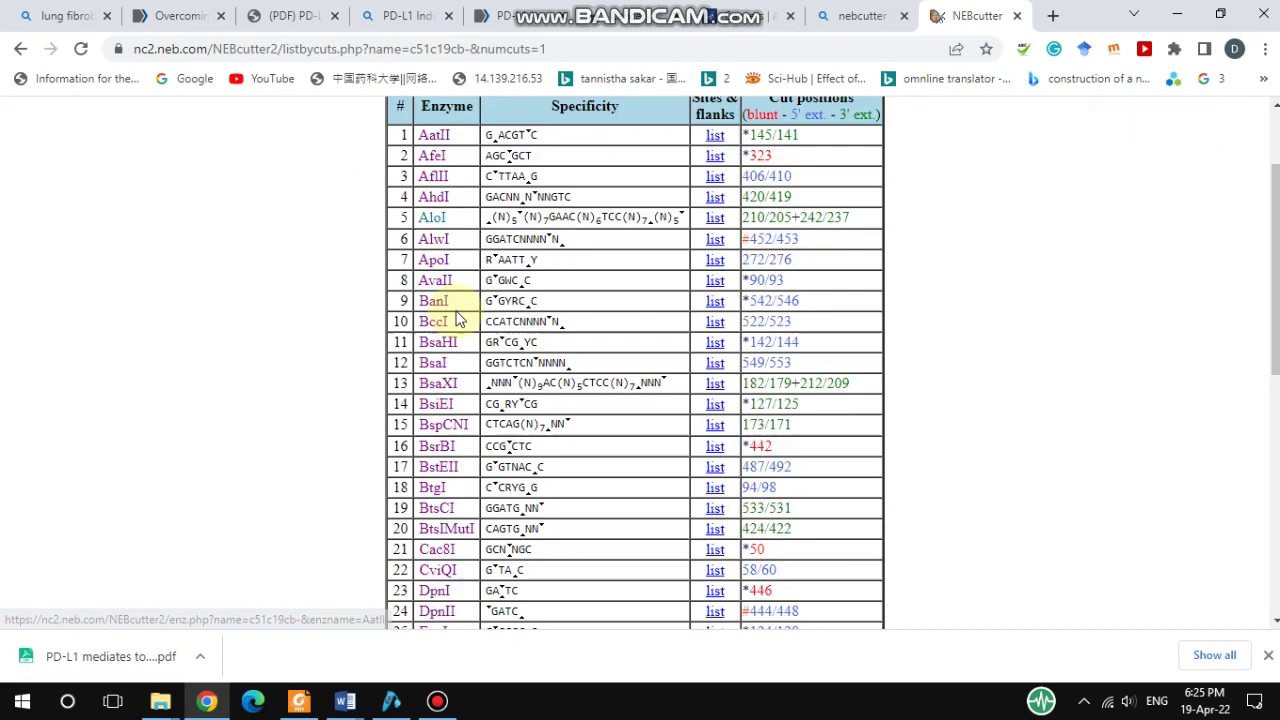
pyautogui.scroll(7, 455, 316)
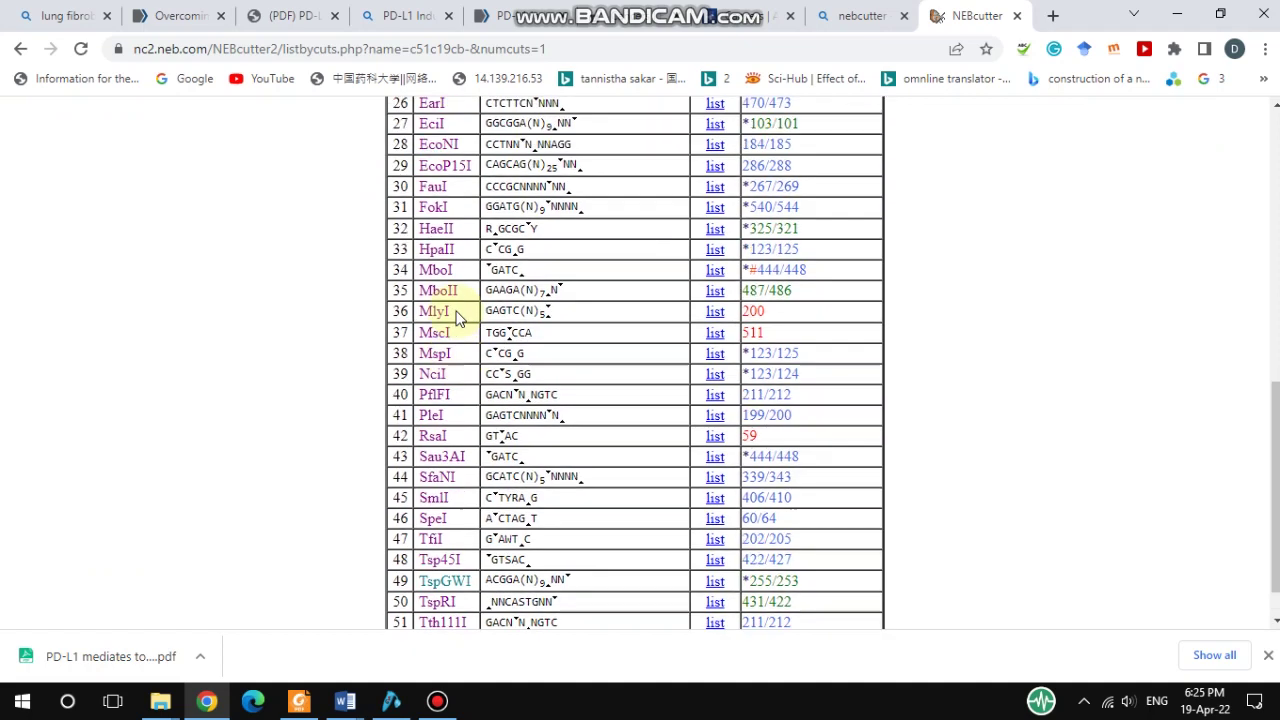
pyautogui.scroll(-7, 455, 316)
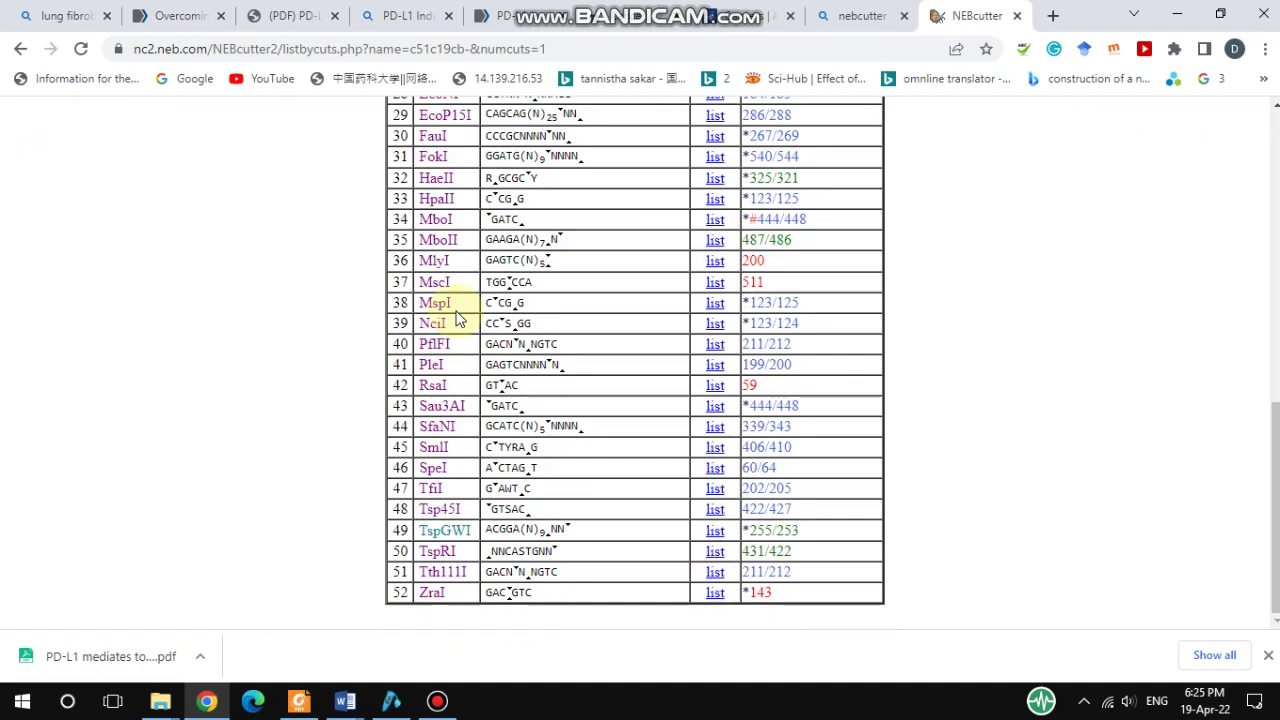
pyautogui.scroll(2, 458, 318)
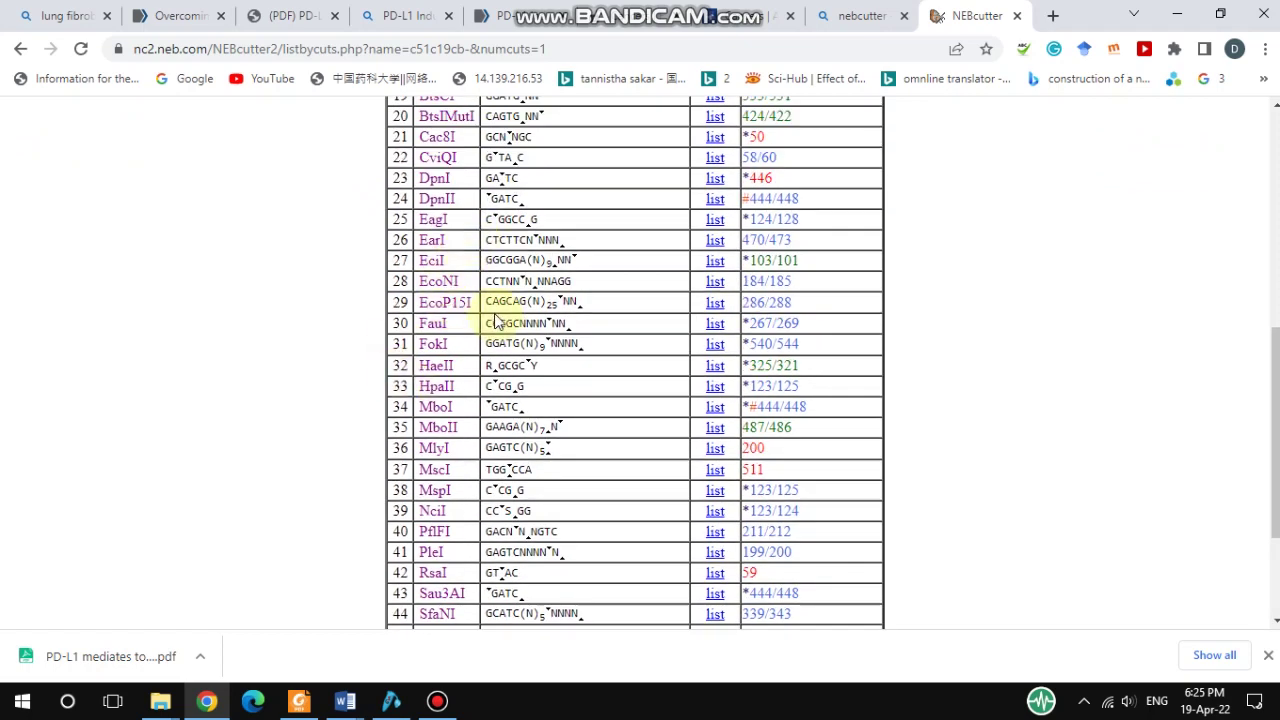
pyautogui.click(435, 180)
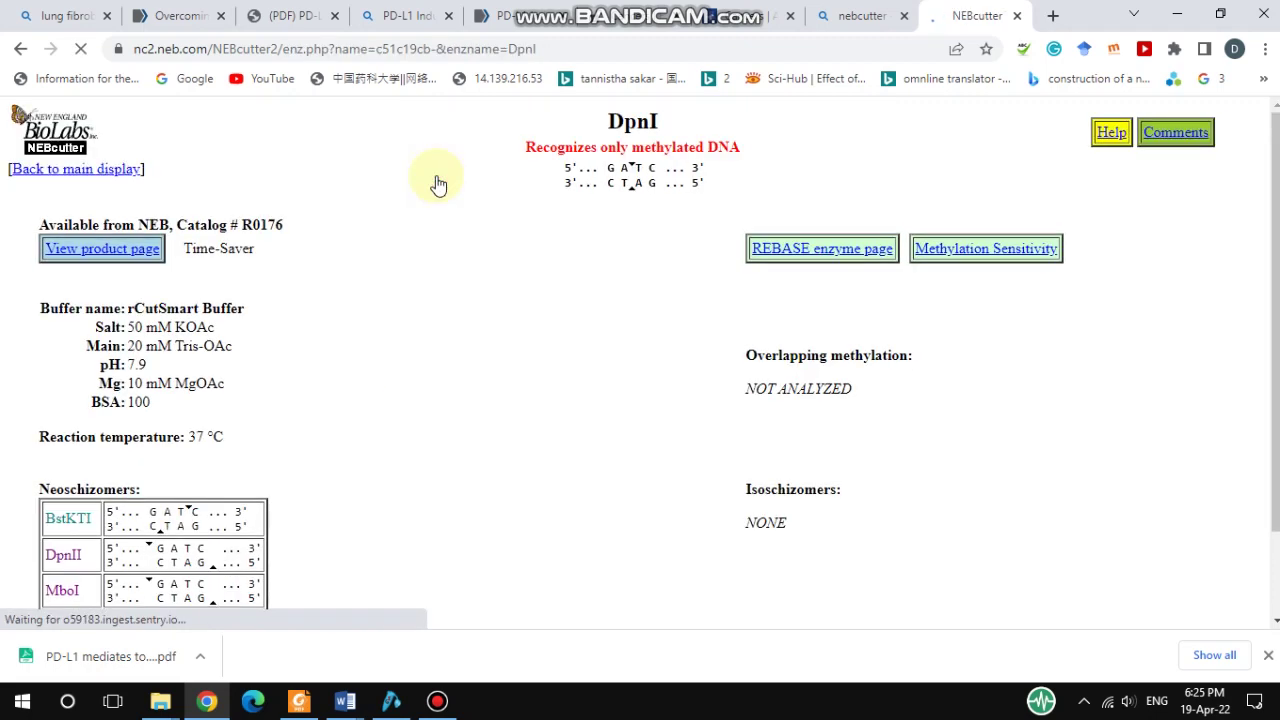
pyautogui.scroll(-2, 529, 380)
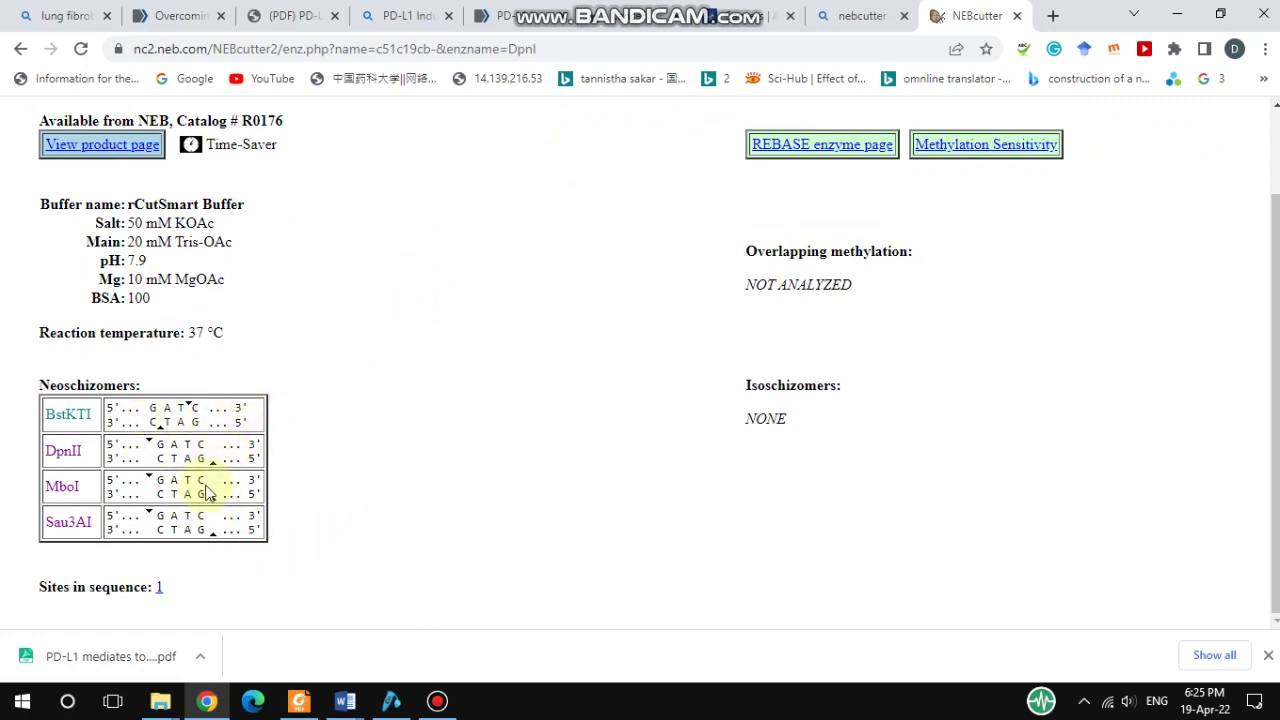
# - Examine DpnI's methylation-dependent recognition site and compare it with the cleavage patterns of its listed neoschizomers
pyautogui.scroll(2, 352, 447)
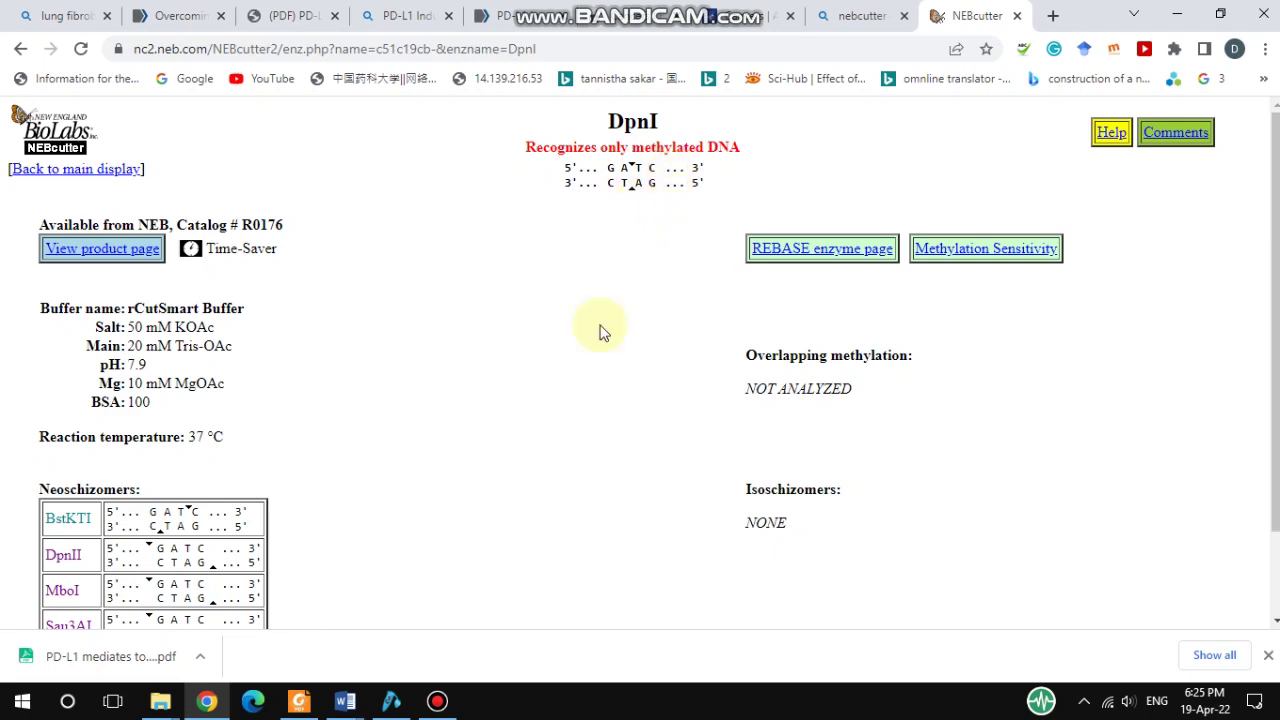
pyautogui.scroll(-1, 537, 432)
pyautogui.scroll(-1, 537, 432)
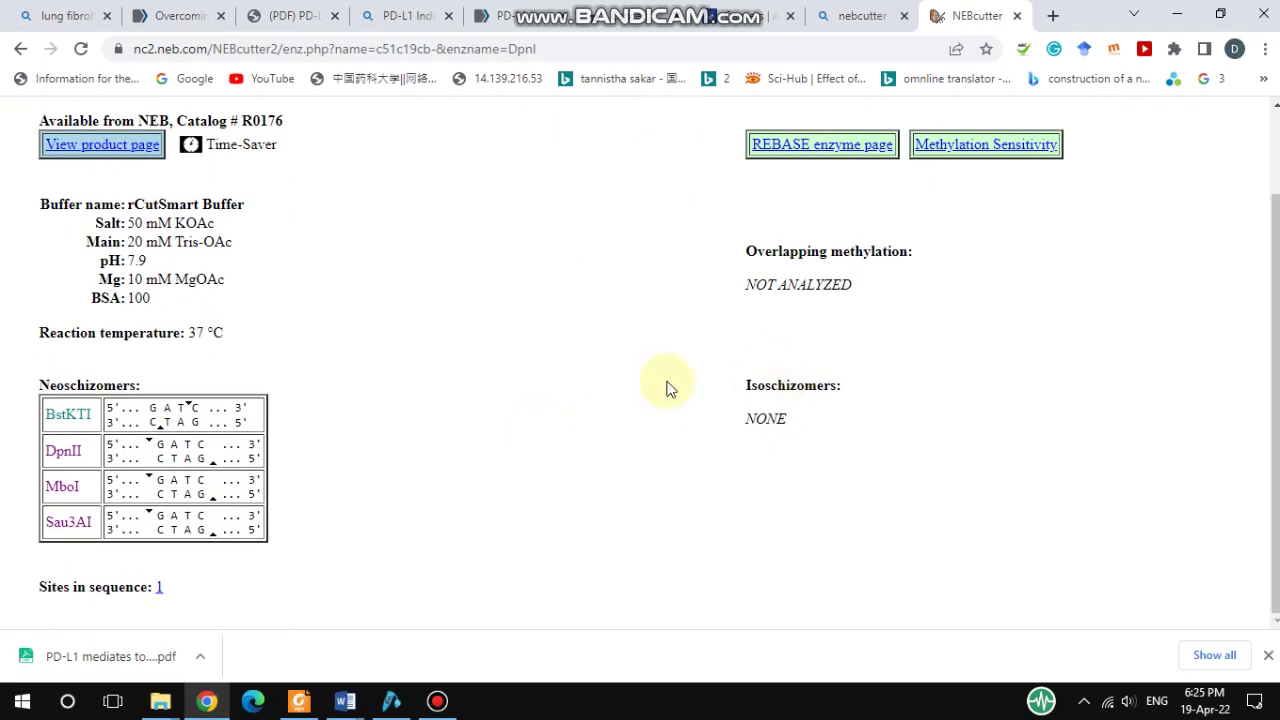
pyautogui.scroll(1, 620, 392)
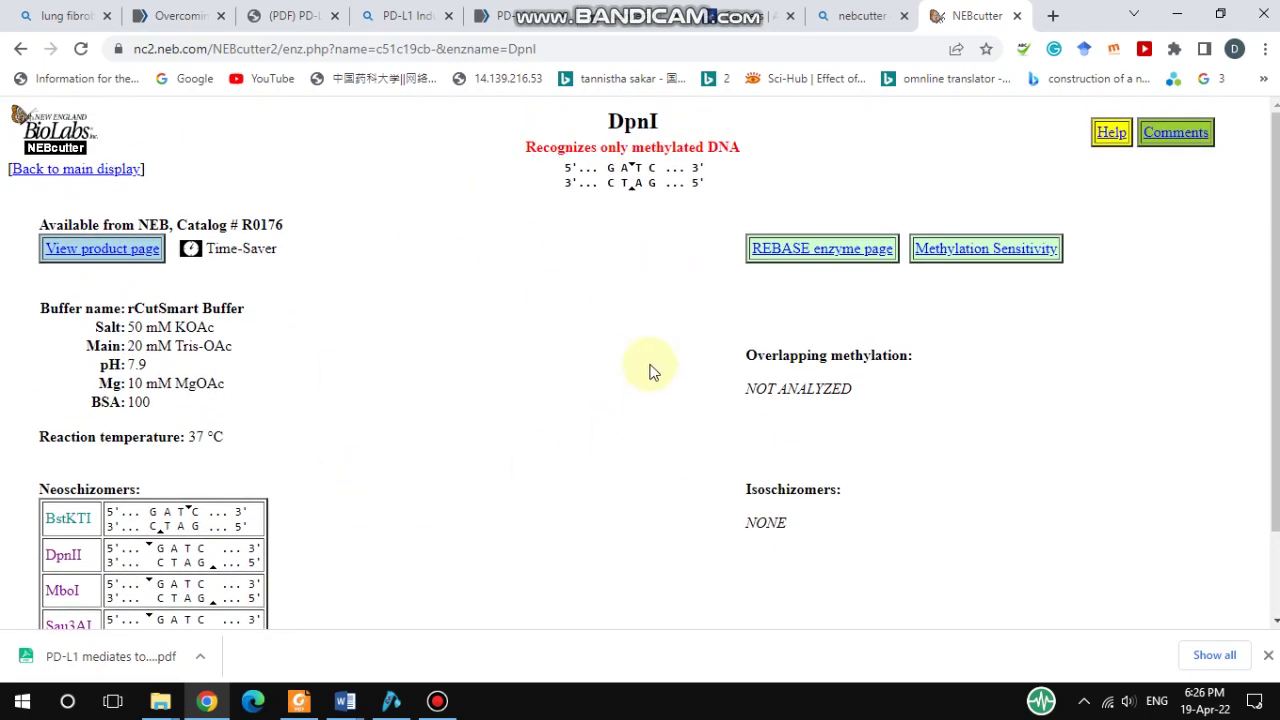
pyautogui.scroll(-1, 401, 507)
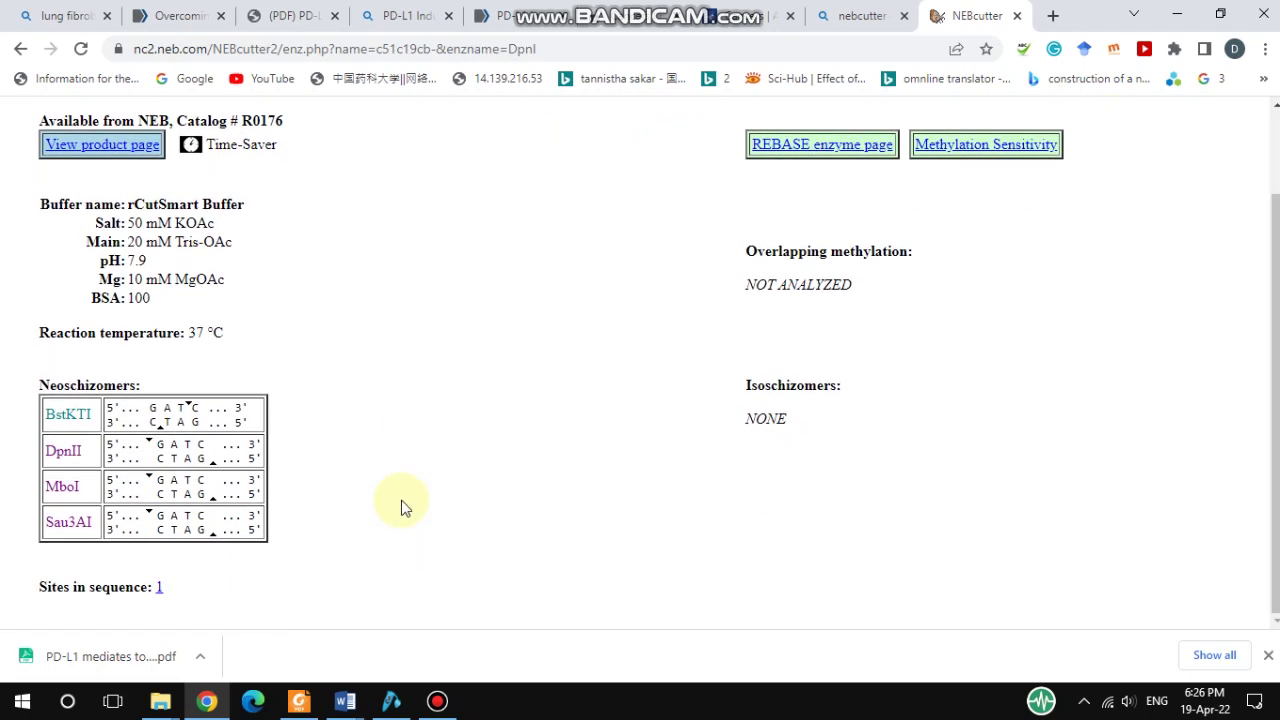
pyautogui.scroll(1, 401, 507)
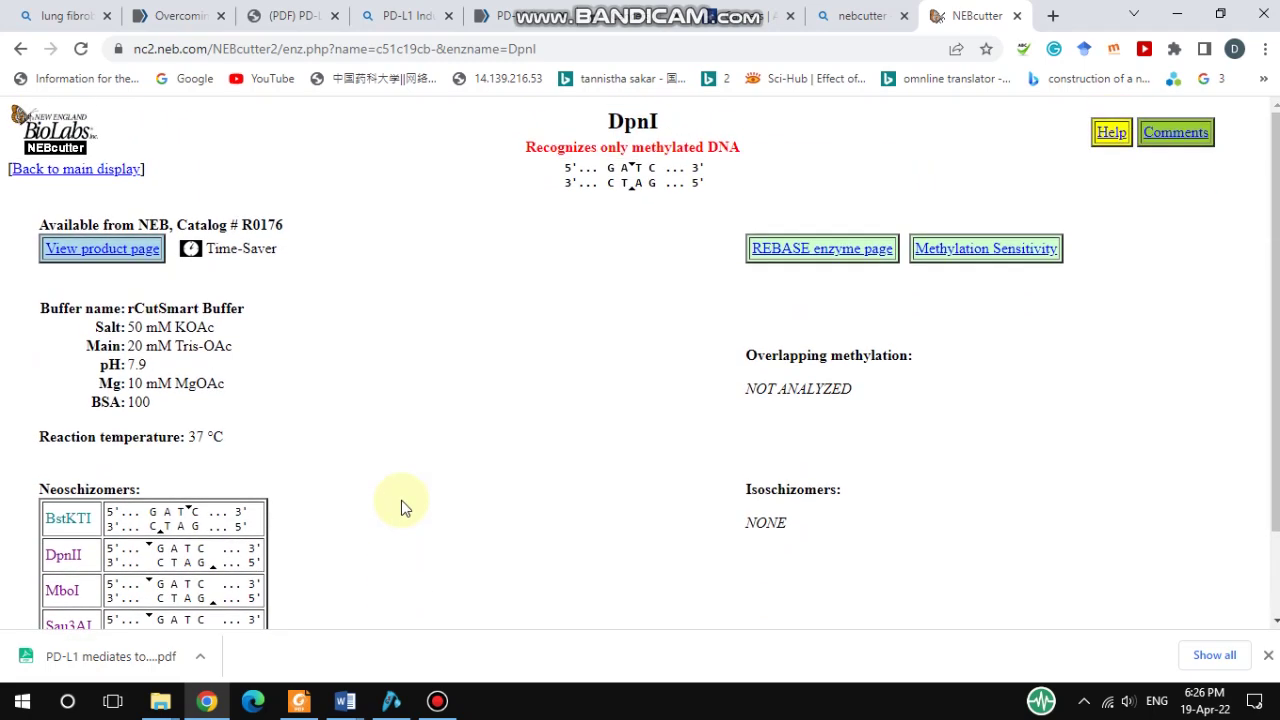
# - Return from the DpnI page to the main display of the sequence and open the custom digest enzyme selection
pyautogui.click(20, 49)
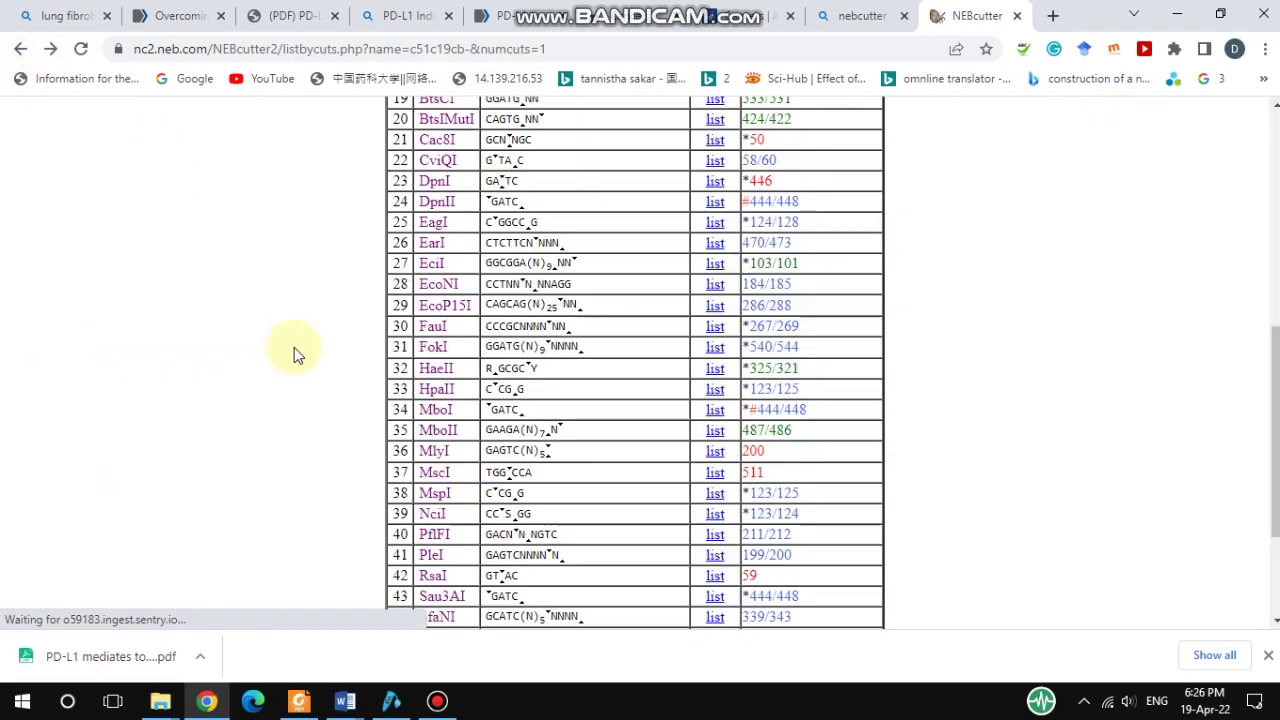
pyautogui.scroll(5, 294, 347)
pyautogui.click(72, 172)
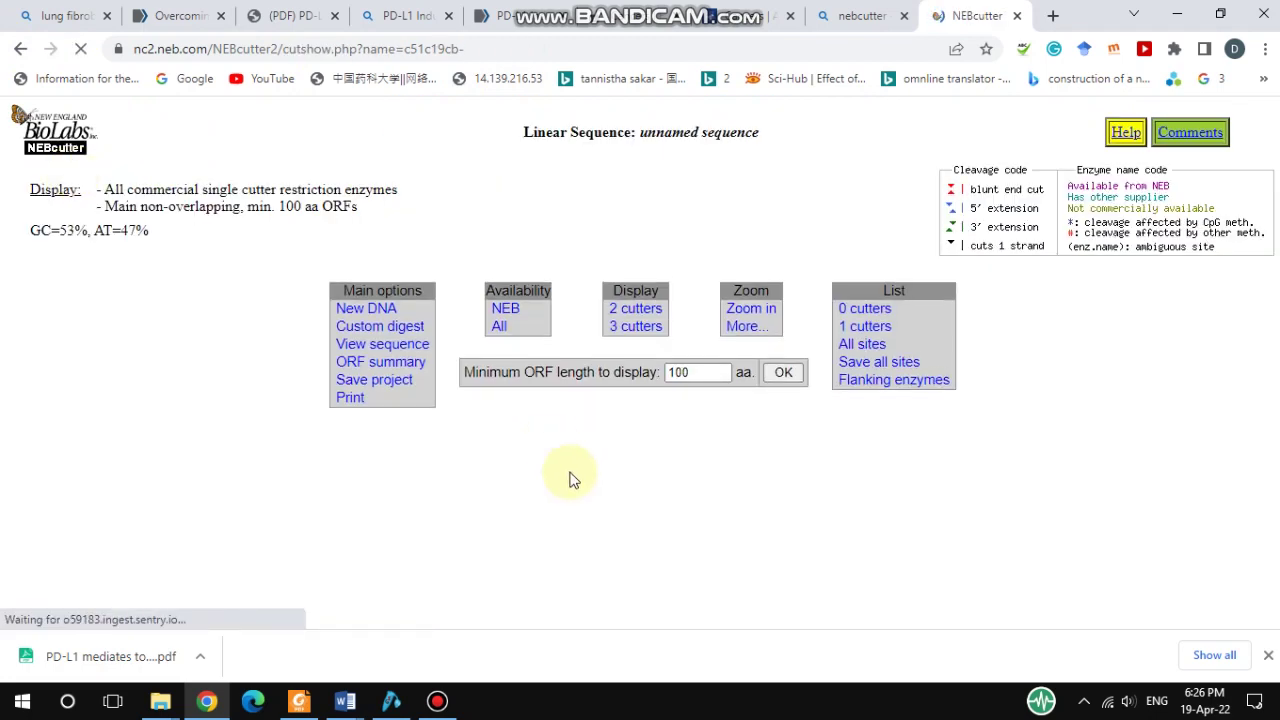
pyautogui.scroll(-1, 534, 490)
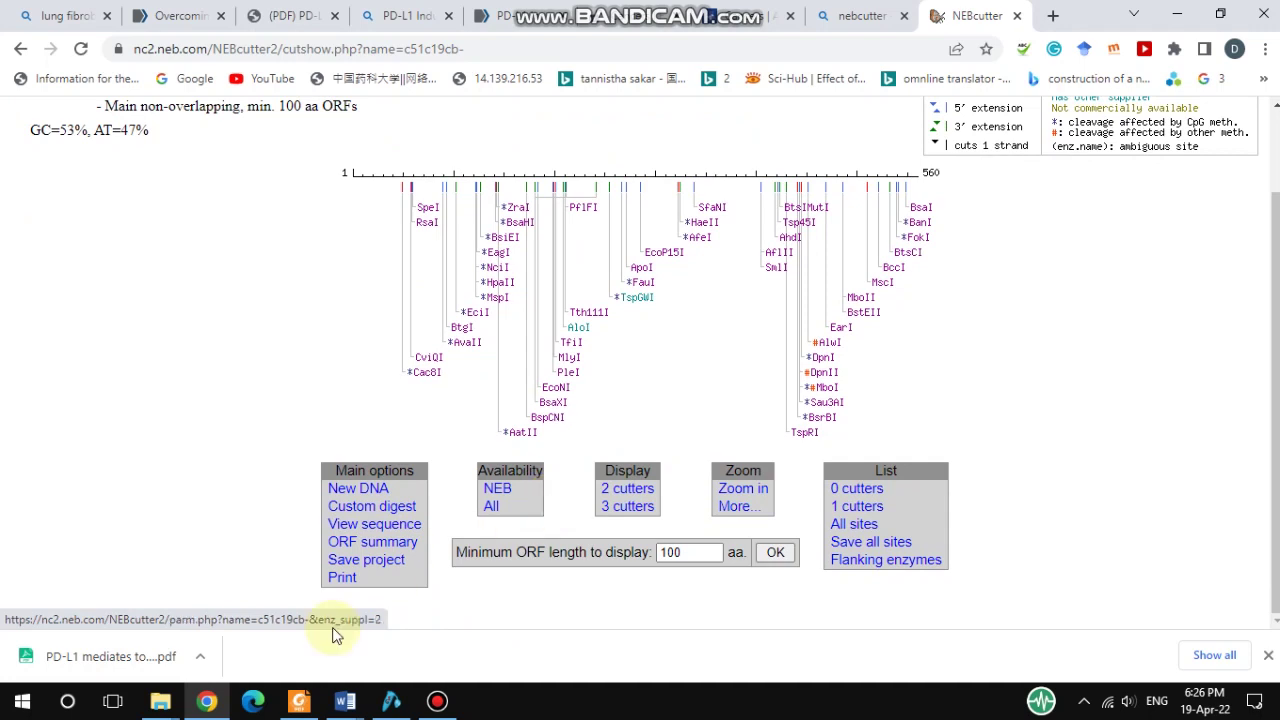
pyautogui.click(389, 516)
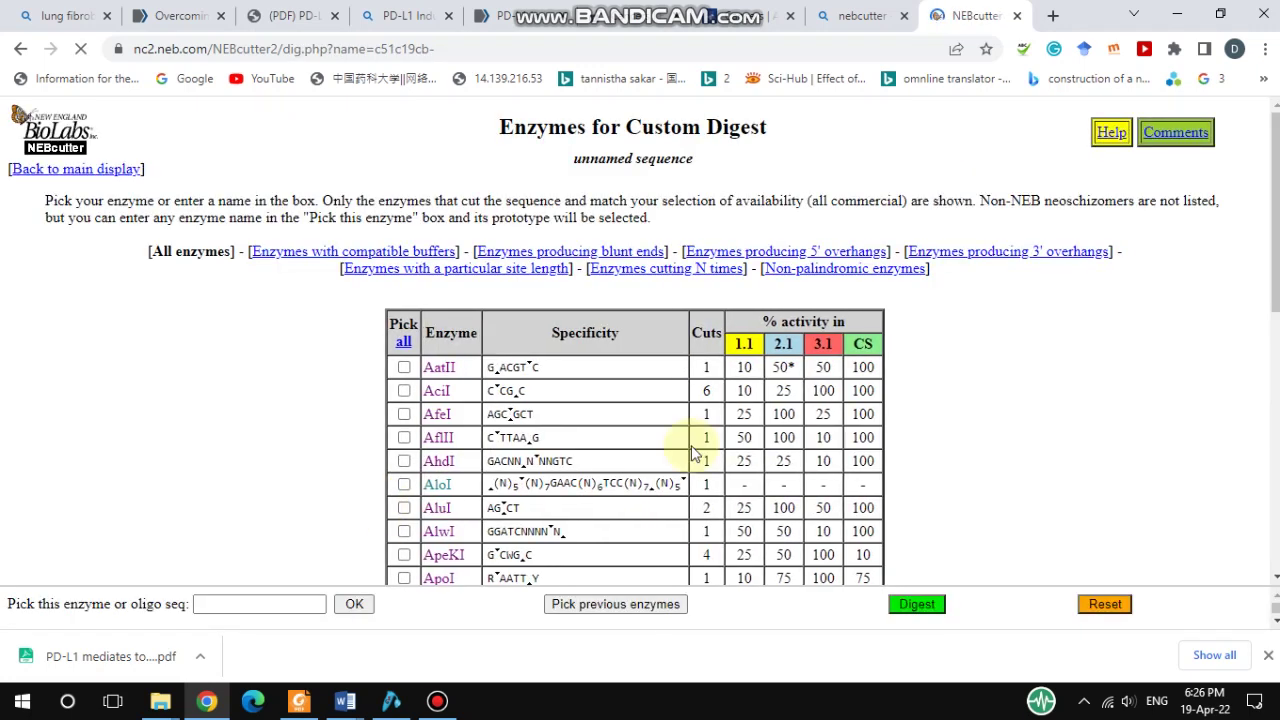
# - Look through the custom digest enzyme list, examining the specificities, number of cuts and percent activity in each buffer
pyautogui.scroll(-15, 690, 452)
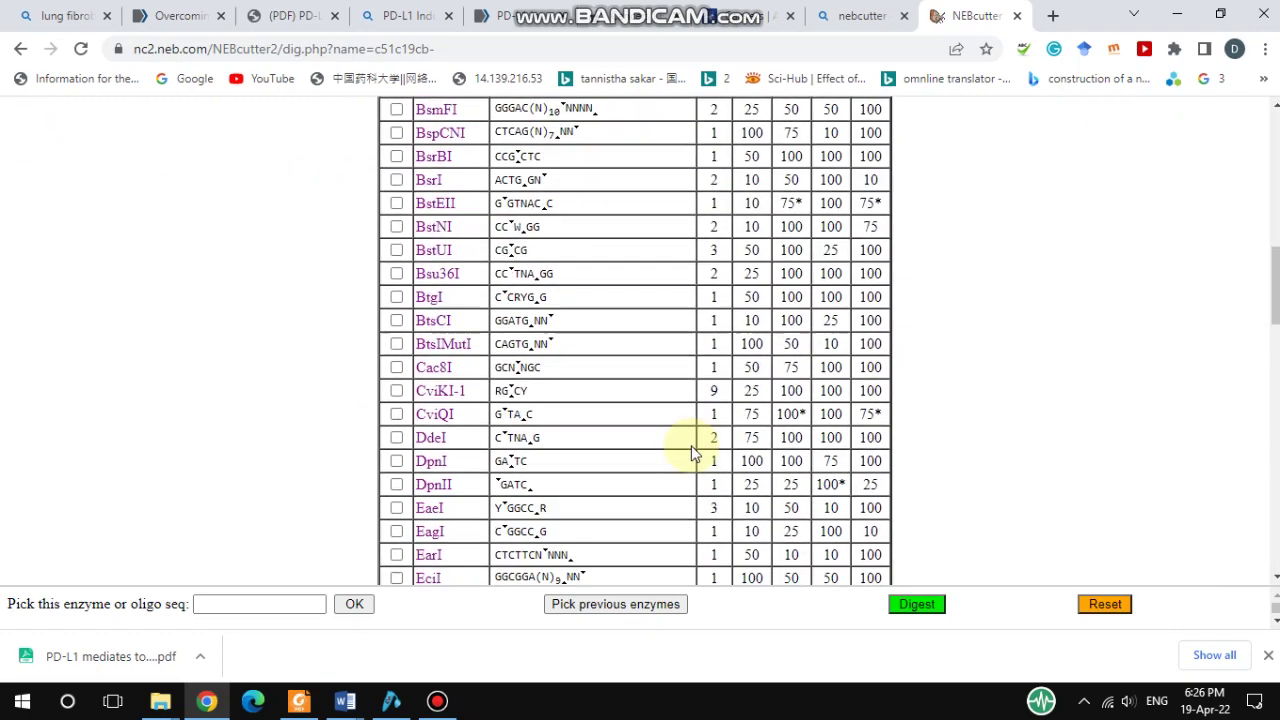
pyautogui.scroll(15, 690, 452)
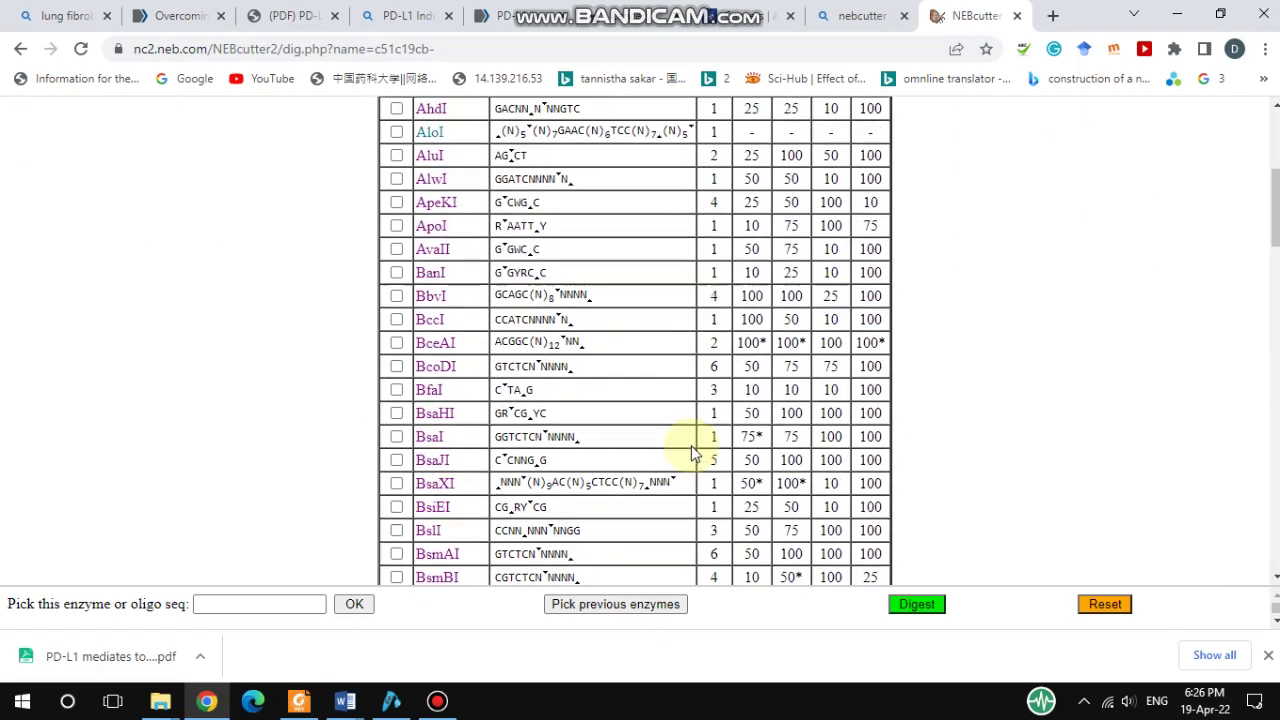
pyautogui.scroll(-15, 690, 452)
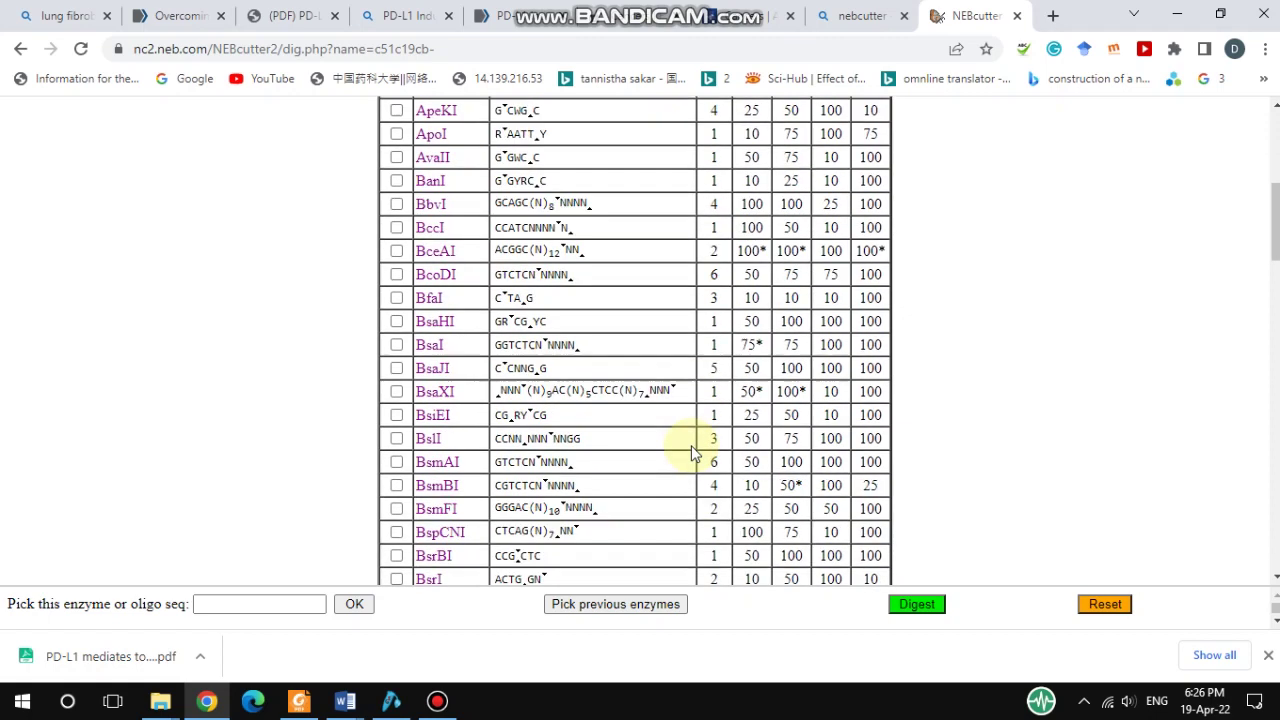
pyautogui.scroll(-9, 690, 452)
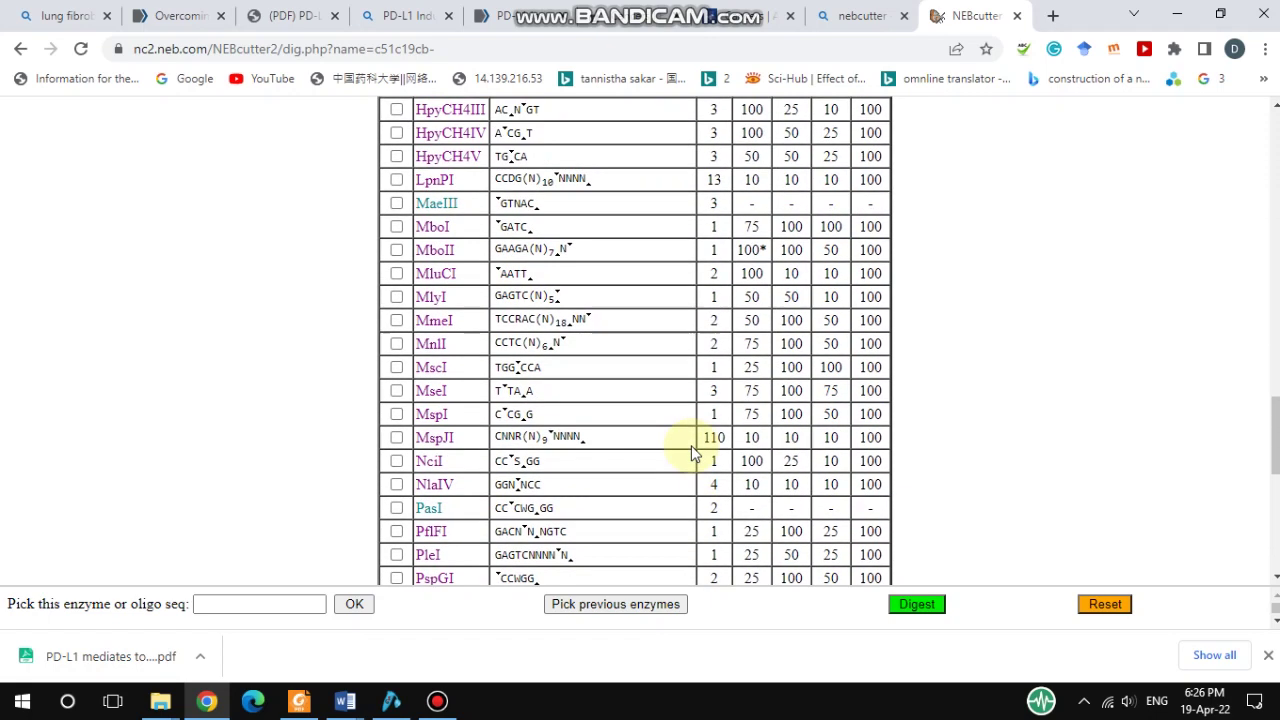
pyautogui.scroll(-10, 690, 452)
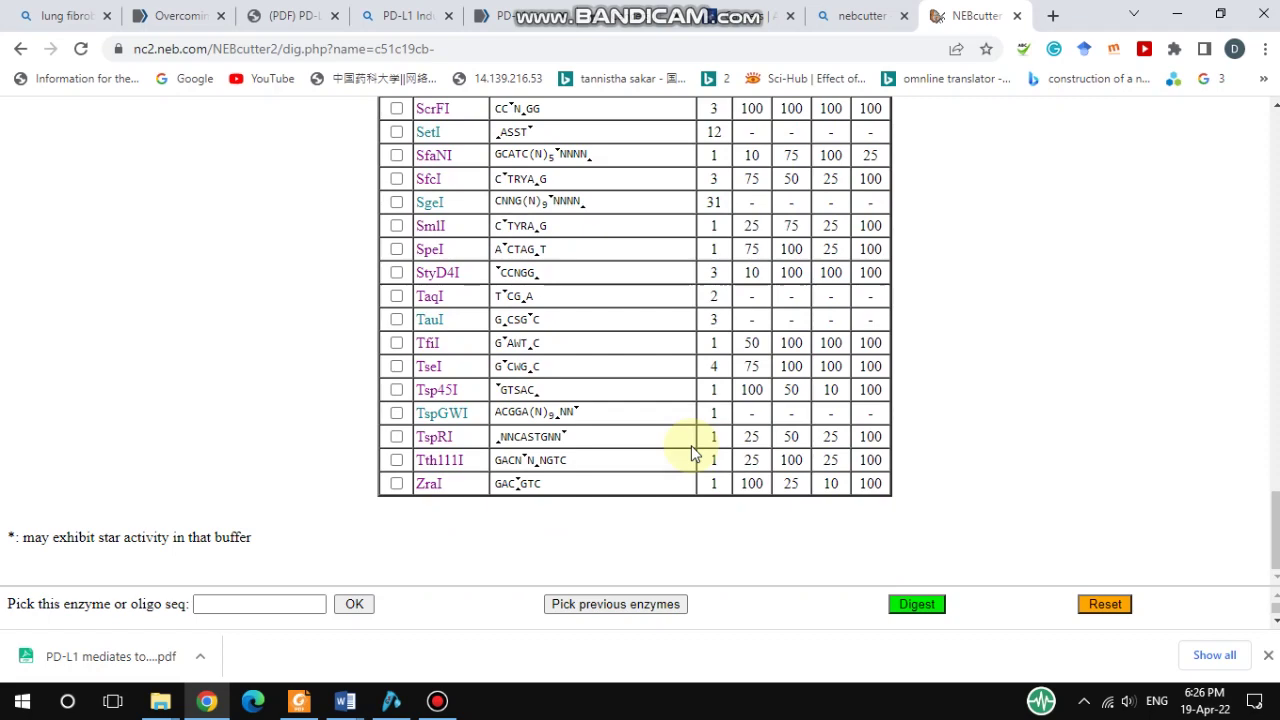
pyautogui.scroll(3, 693, 453)
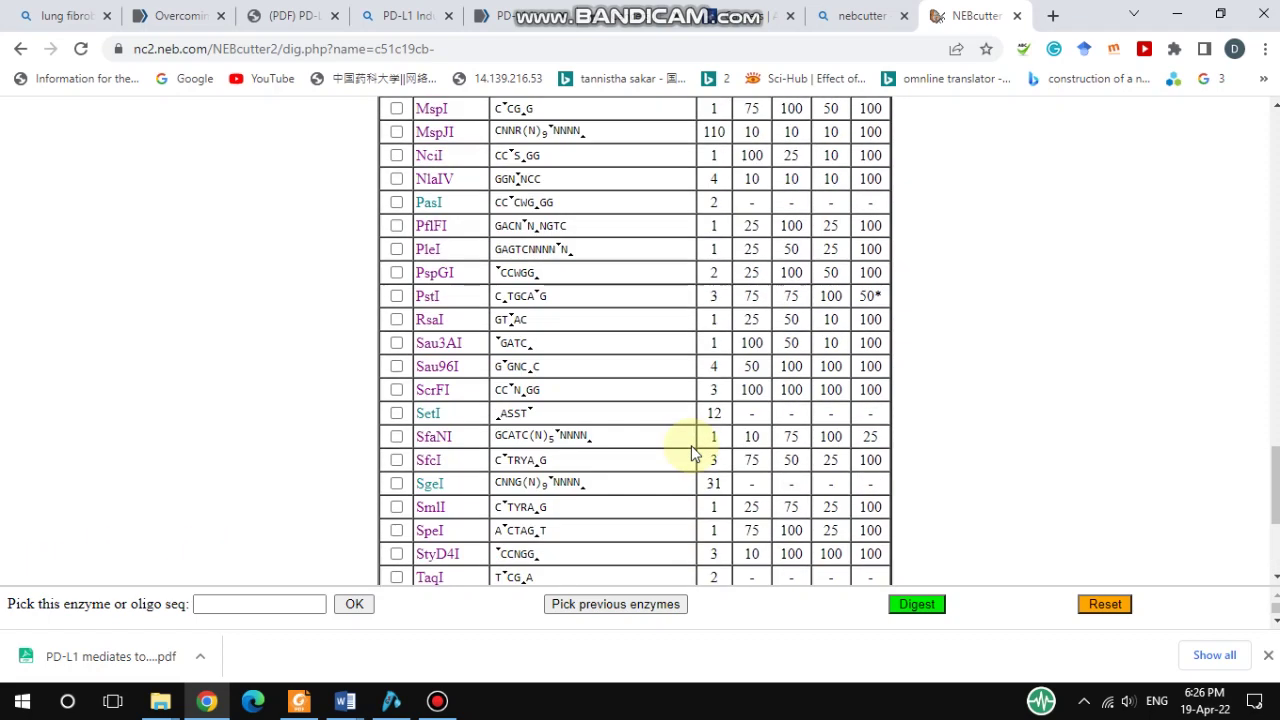
pyautogui.scroll(1, 693, 453)
pyautogui.scroll(-4, 693, 453)
# - Pick DpnI as the only enzyme for the custom digest and digest the sequence with it
pyautogui.scroll(15, 694, 451)
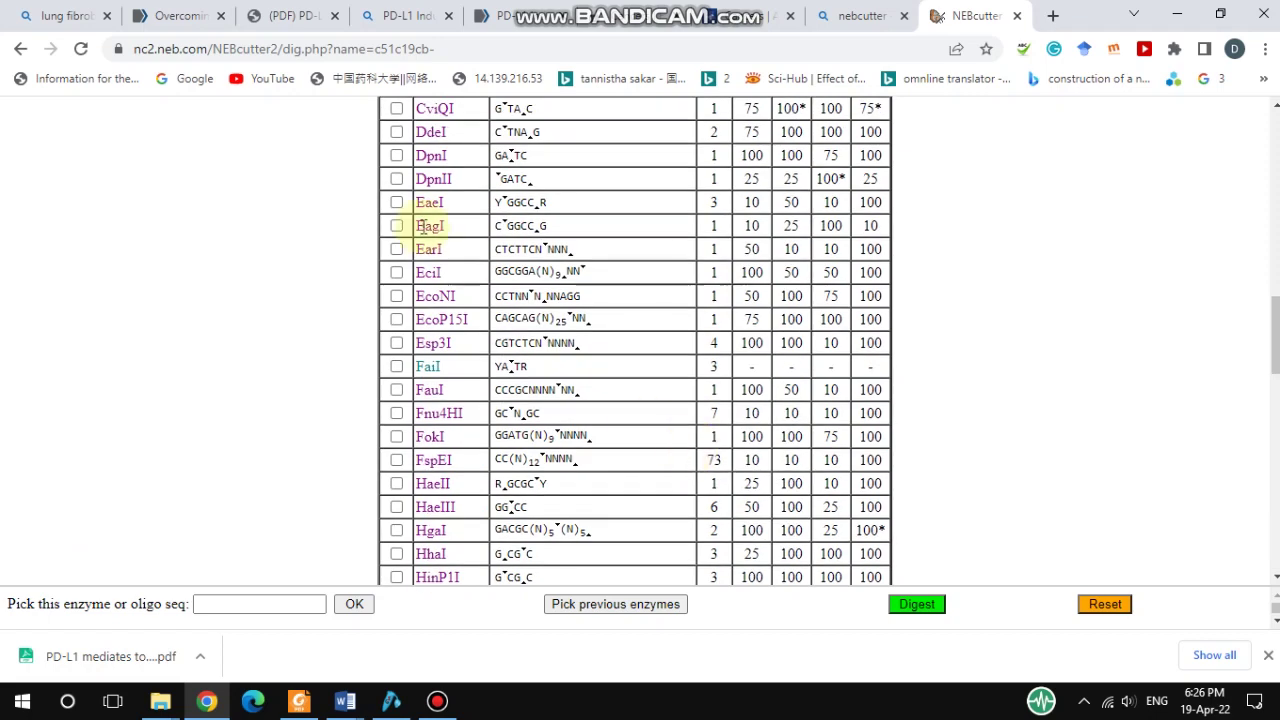
pyautogui.click(397, 156)
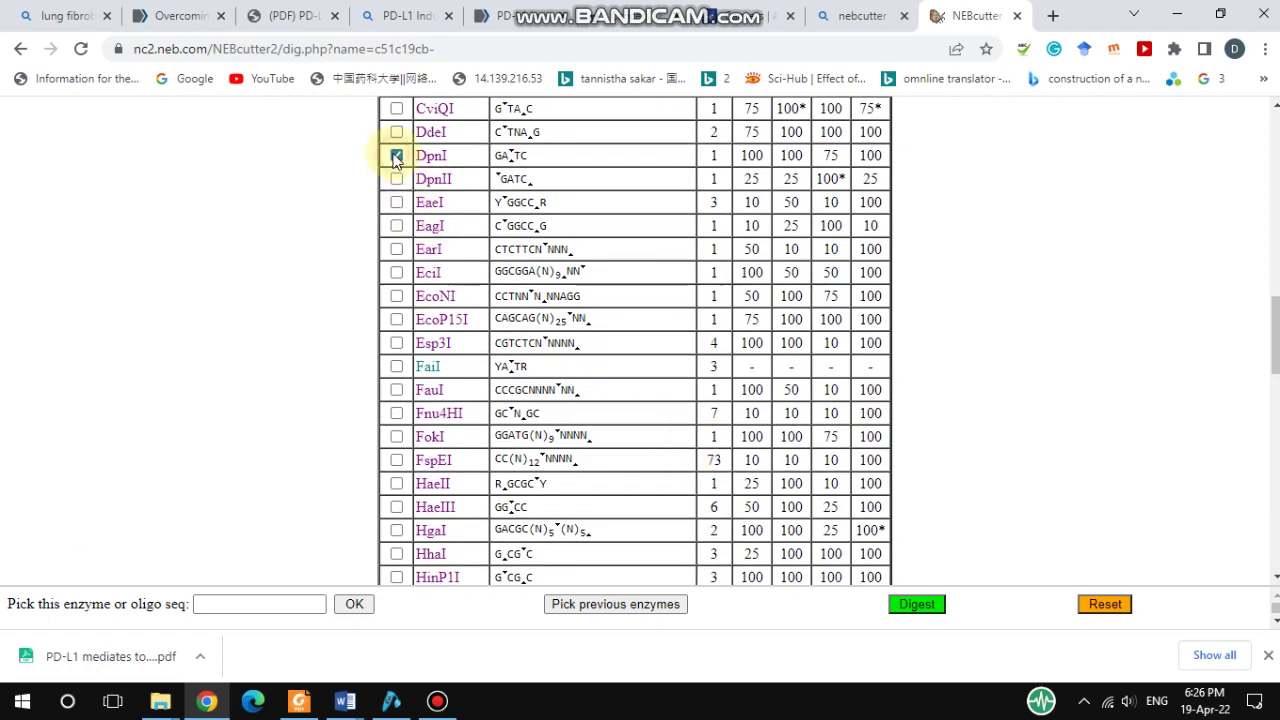
pyautogui.rightClick(812, 390)
pyautogui.click(982, 443)
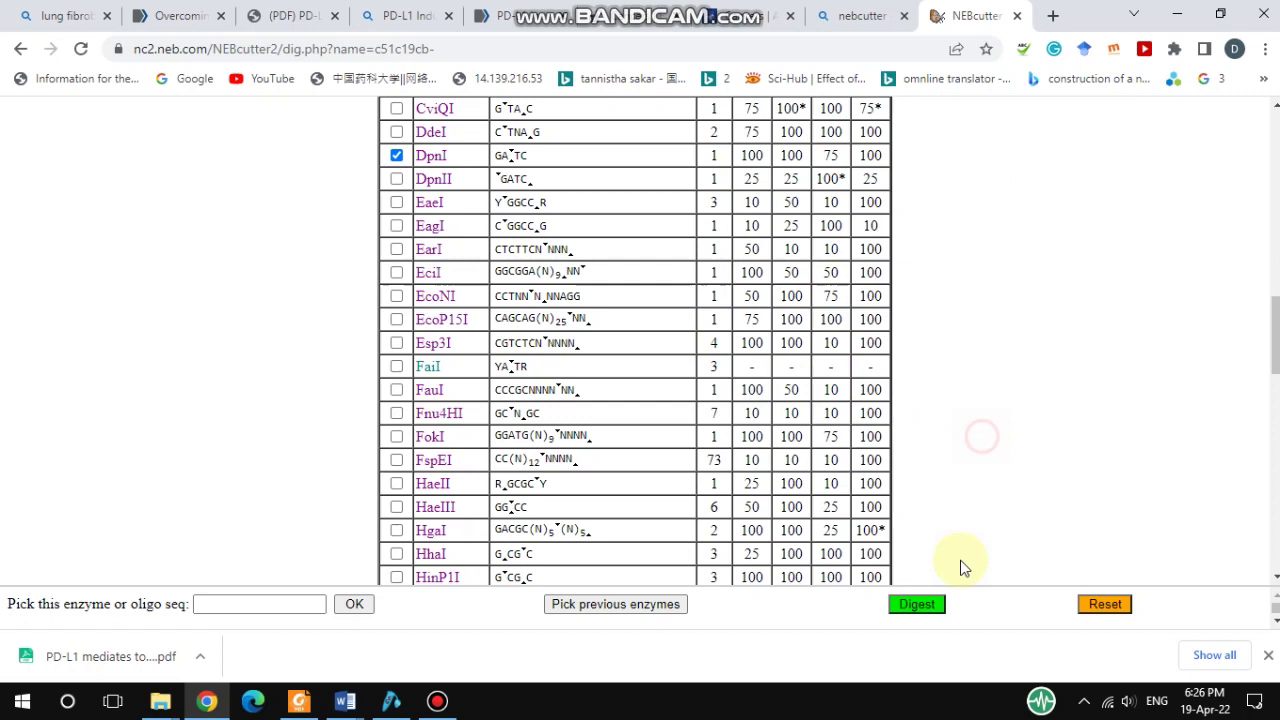
pyautogui.click(930, 610)
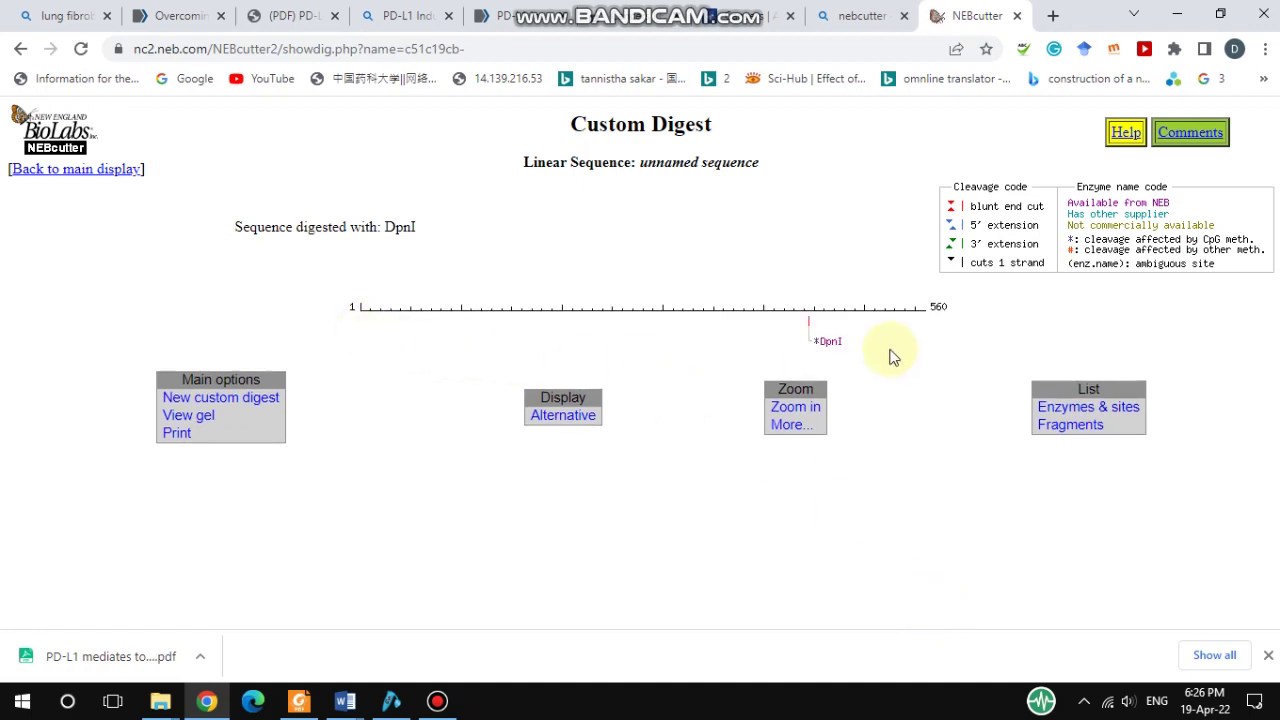
# - View the gel of the DpnI digest with gel type 1% agarose and the 1 kb Plus DNA Ladder as marker
pyautogui.moveTo(822, 338)
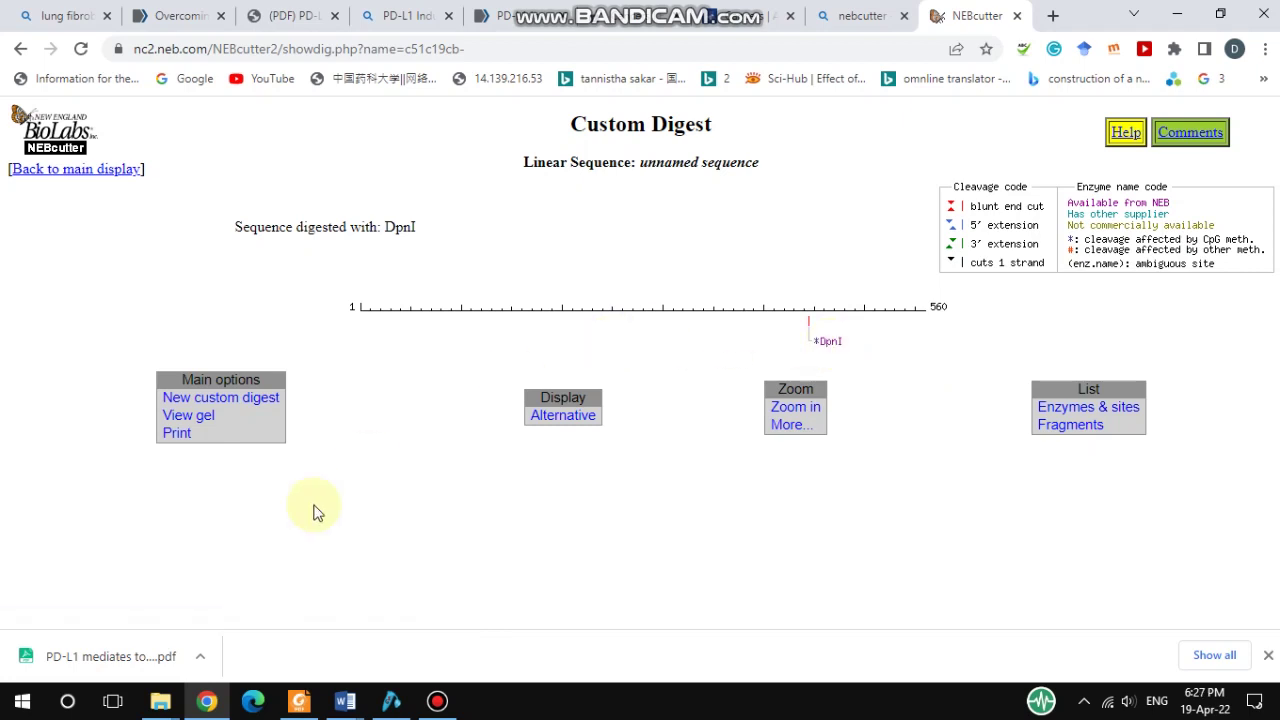
pyautogui.click(205, 422)
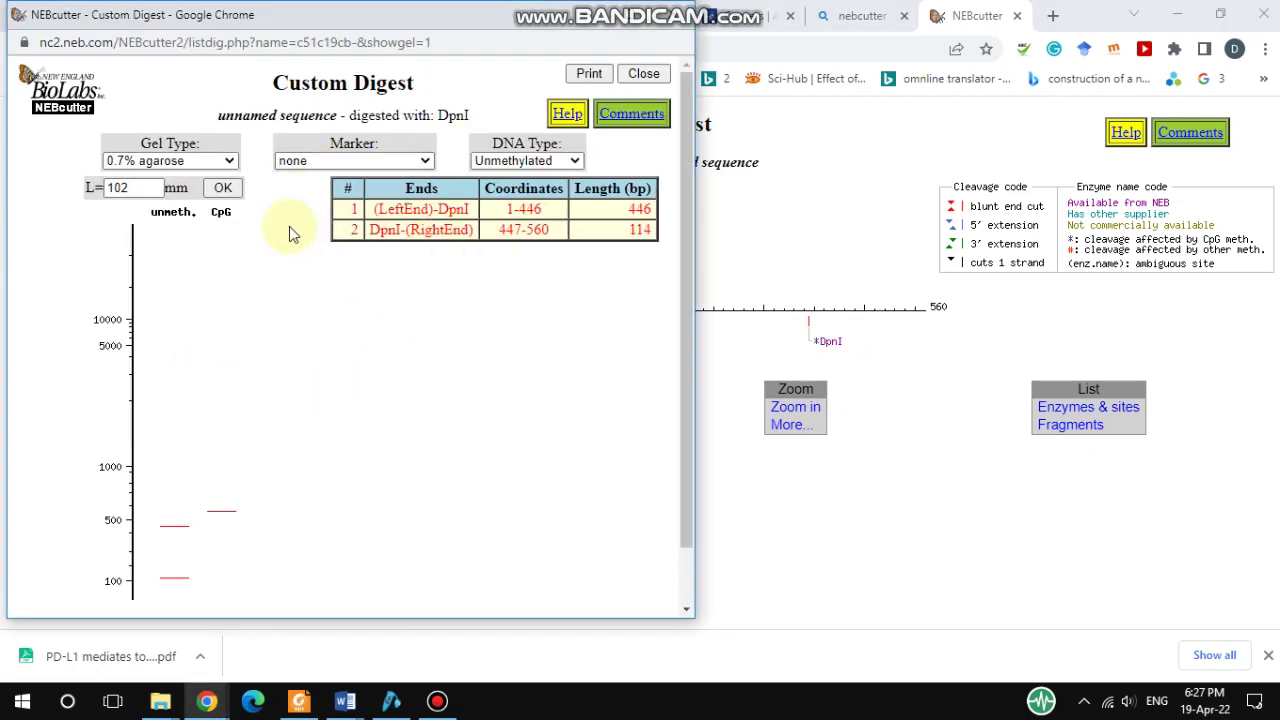
pyautogui.click(229, 162)
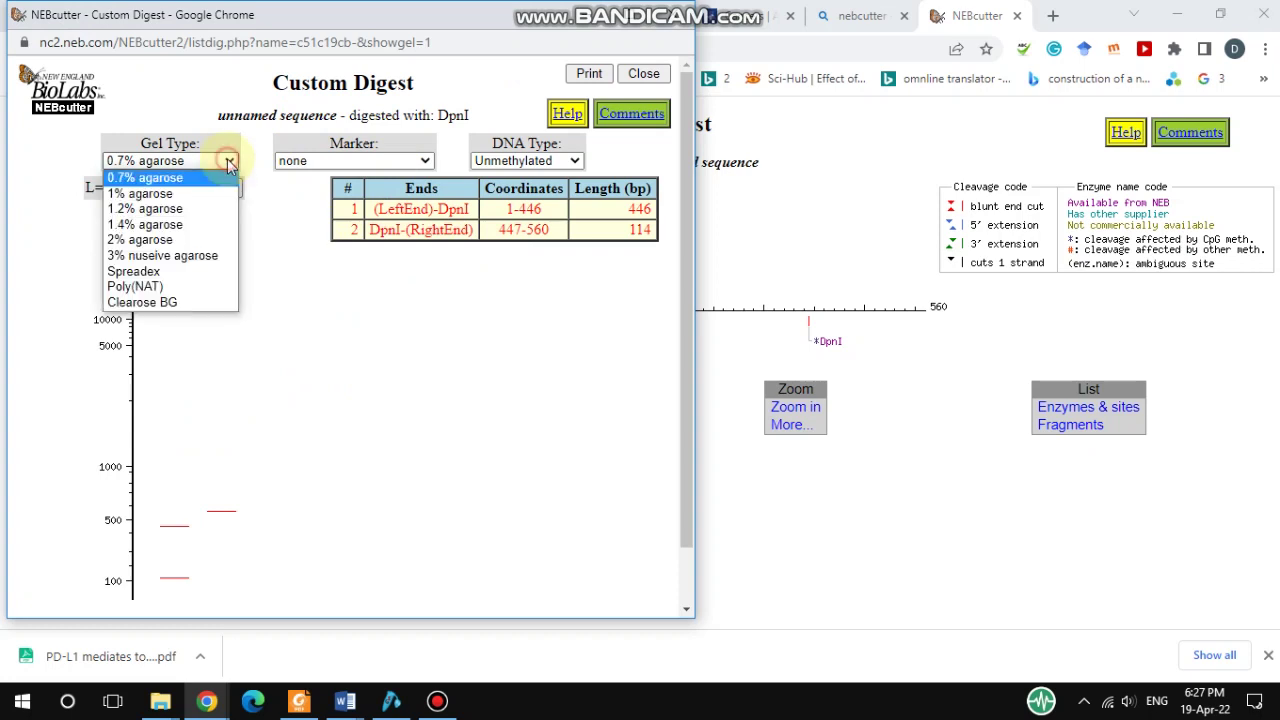
pyautogui.click(160, 194)
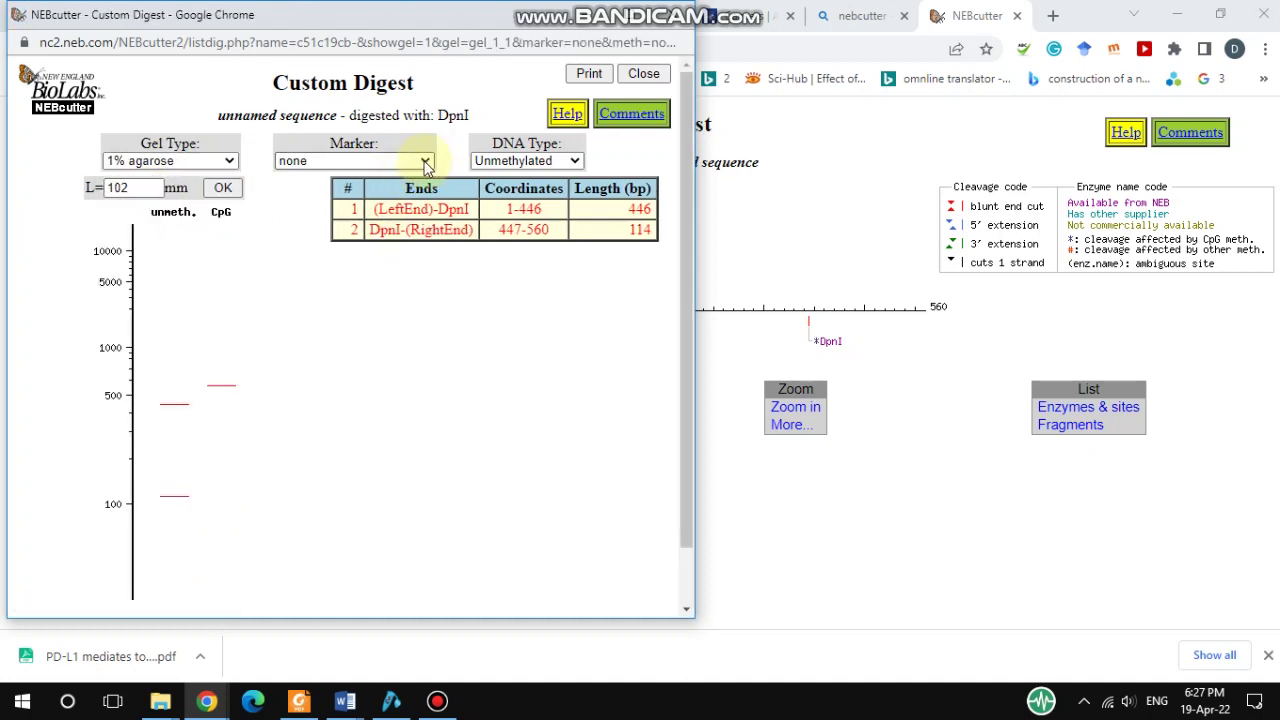
pyautogui.click(425, 162)
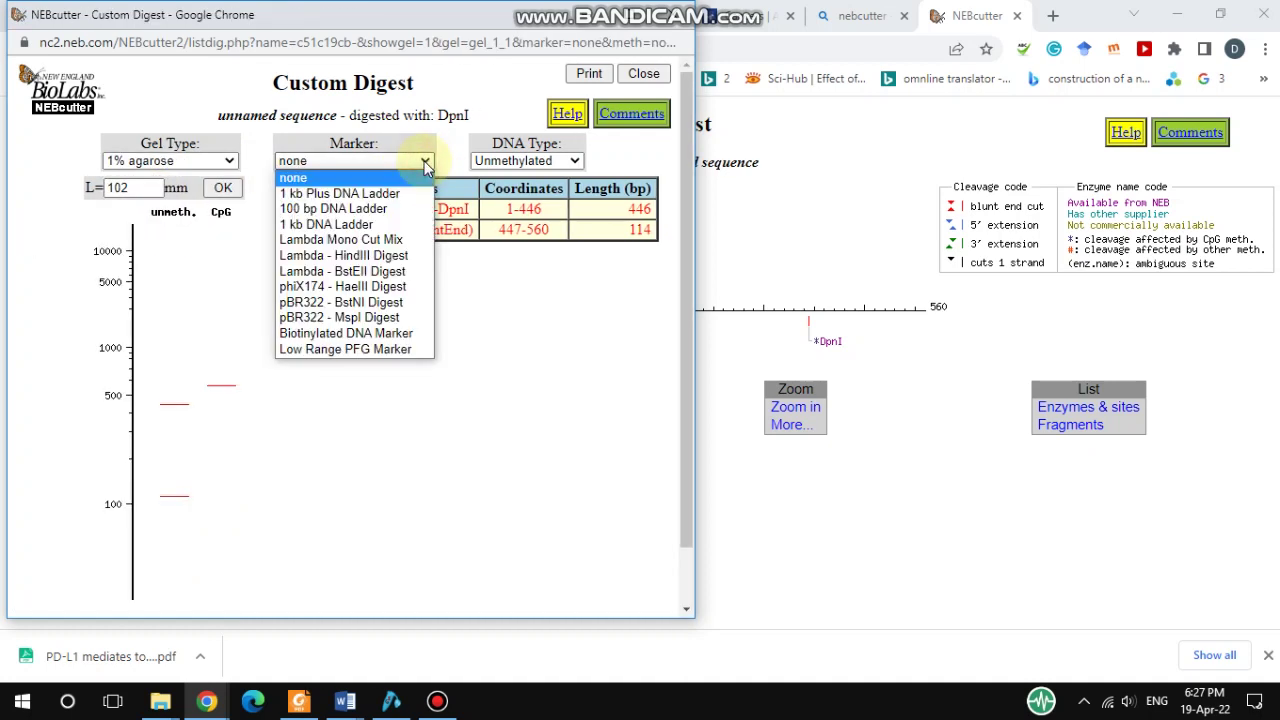
pyautogui.click(376, 194)
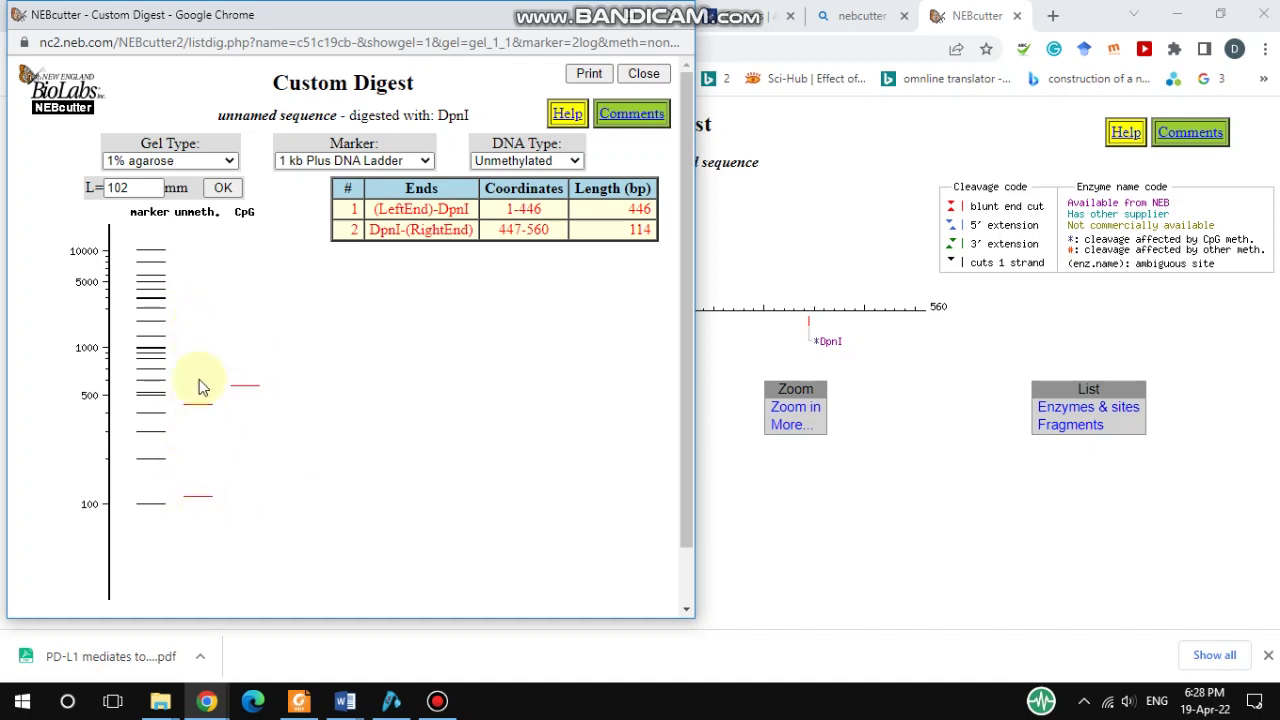
# - Compare the unmethylated and CpG lane bands with the marker ladder and close the gel window
pyautogui.moveTo(196, 414)
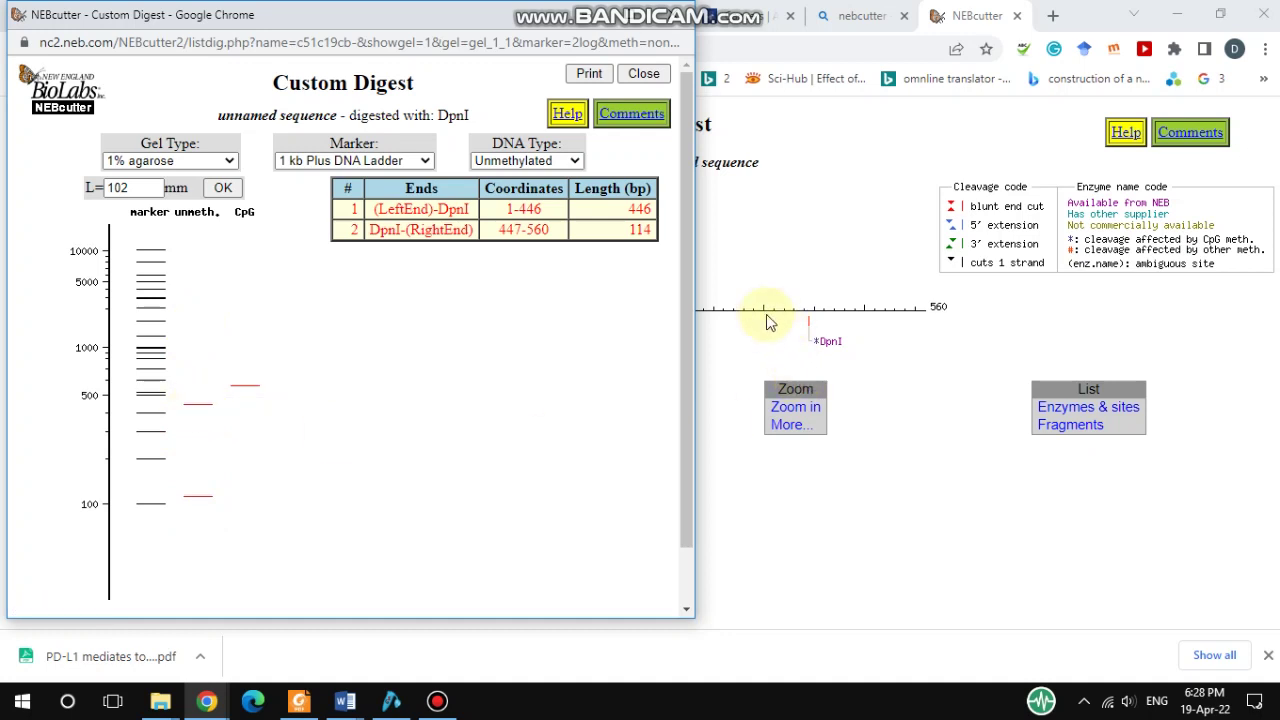
pyautogui.moveTo(192, 503)
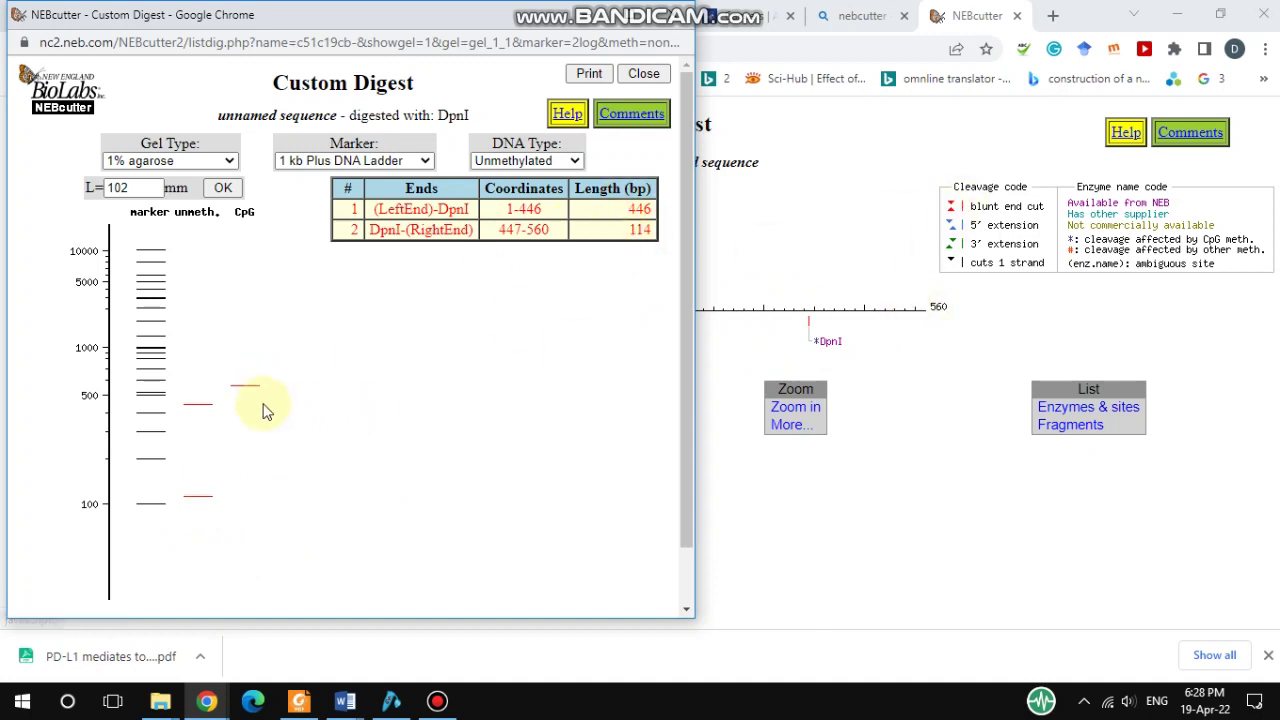
pyautogui.moveTo(241, 390)
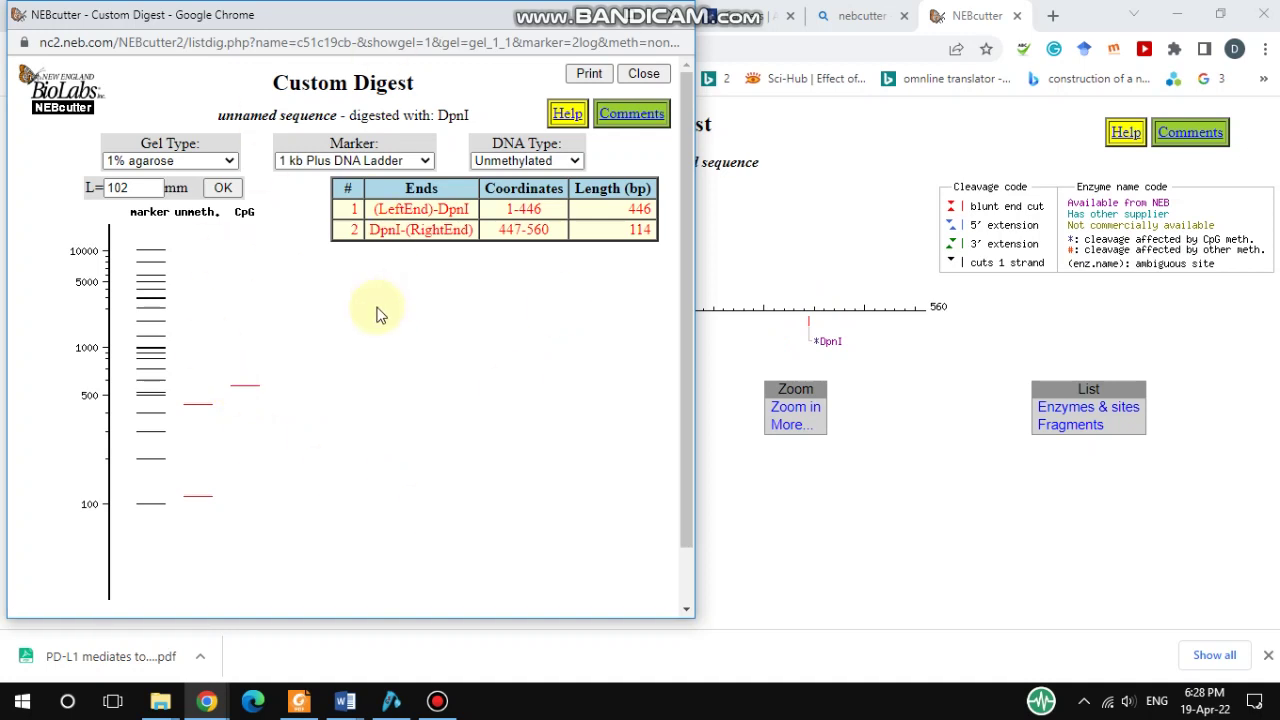
pyautogui.click(680, 15)
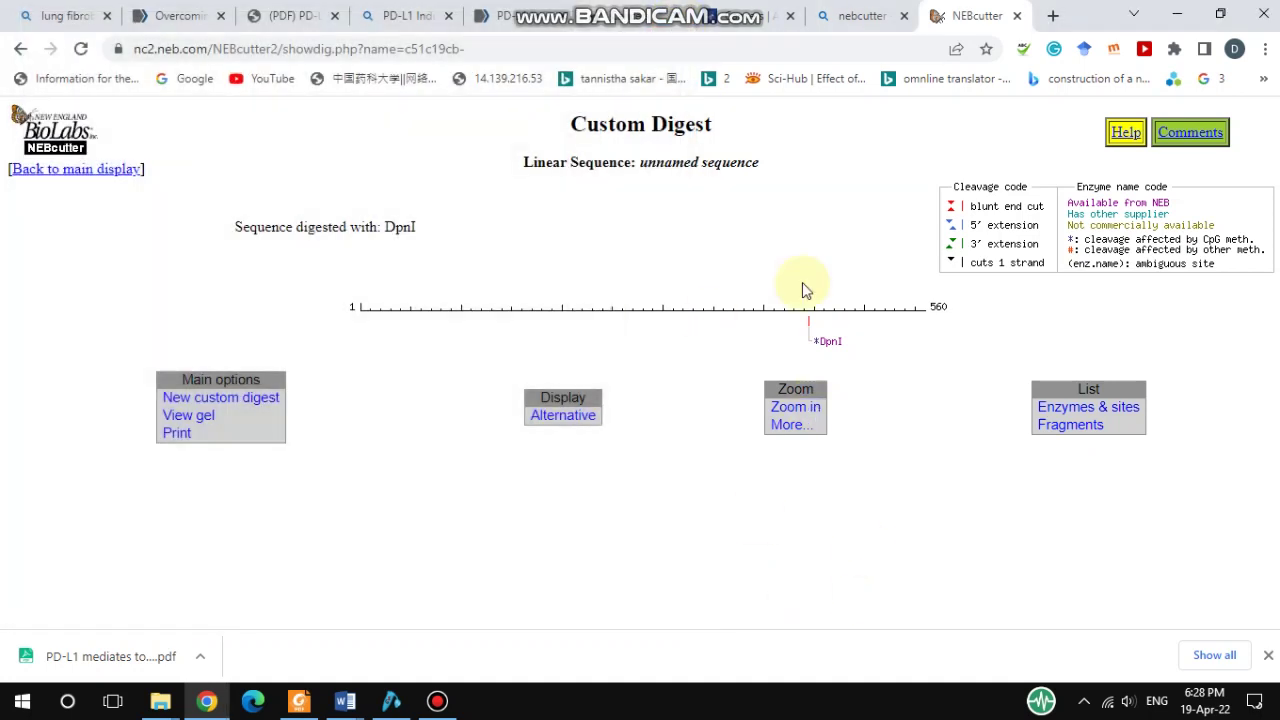
# - Switch the DpnI custom digest map to the alternative display
pyautogui.moveTo(636, 6)
pyautogui.click(577, 427)
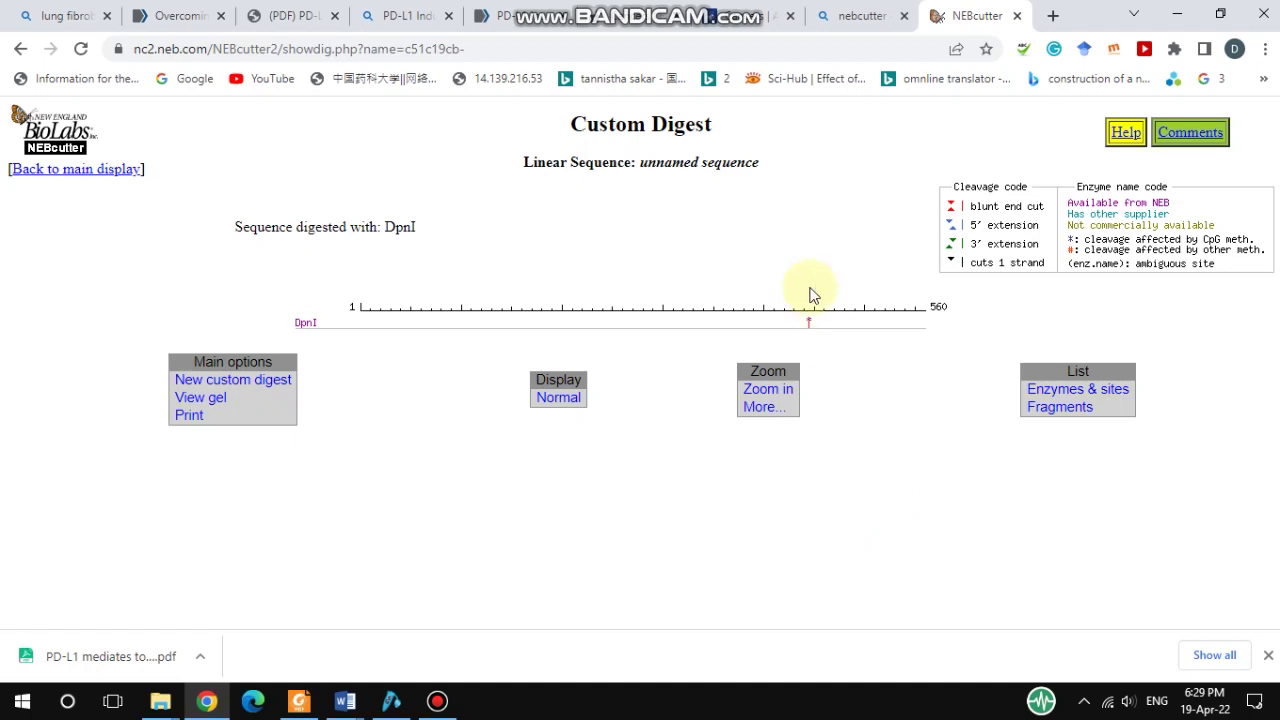
pyautogui.moveTo(690, 10)
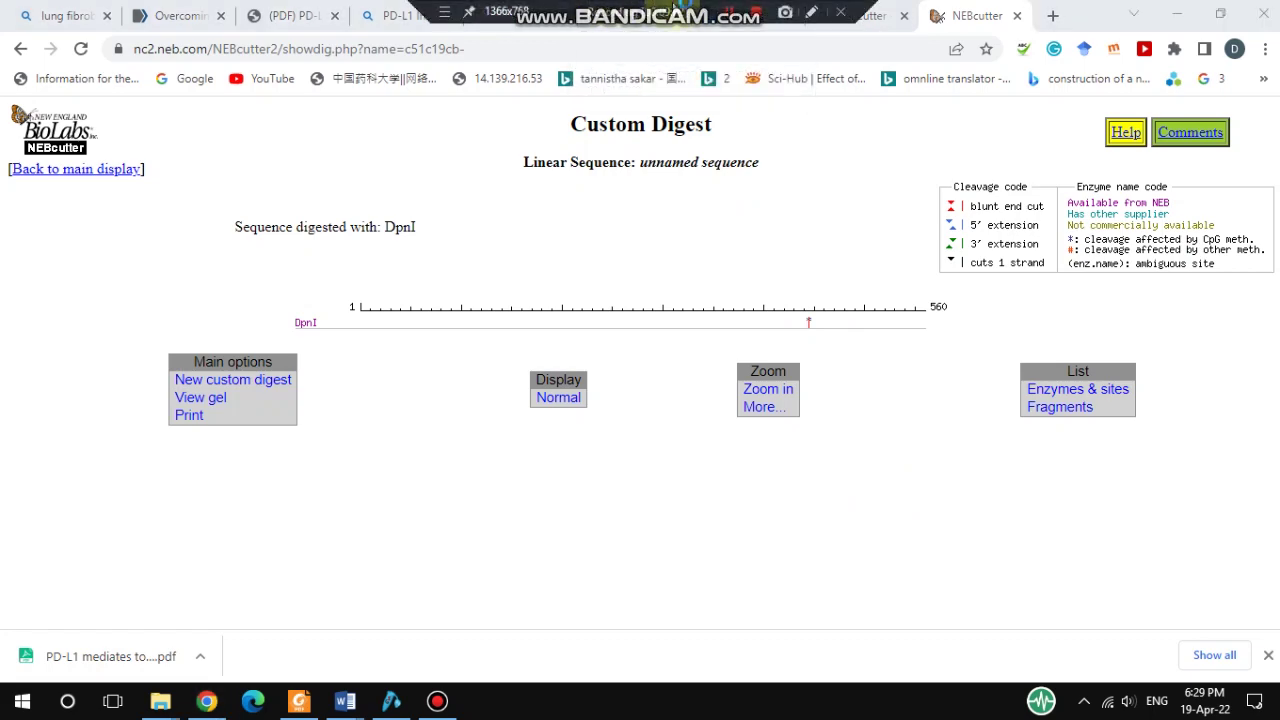